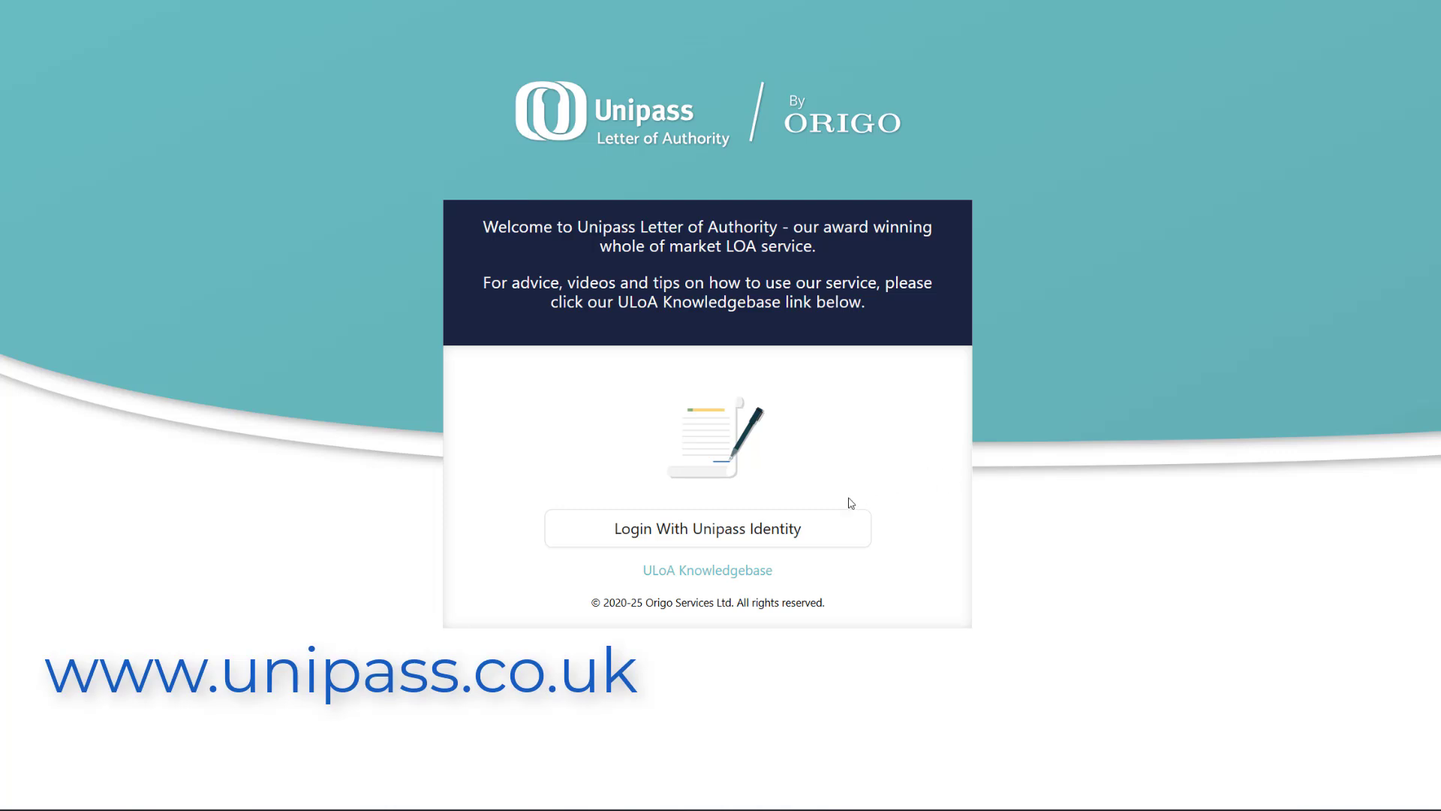
# Step: Log in with Unipass Identity and start a new request from the Create tab
pyautogui.click(783, 523)
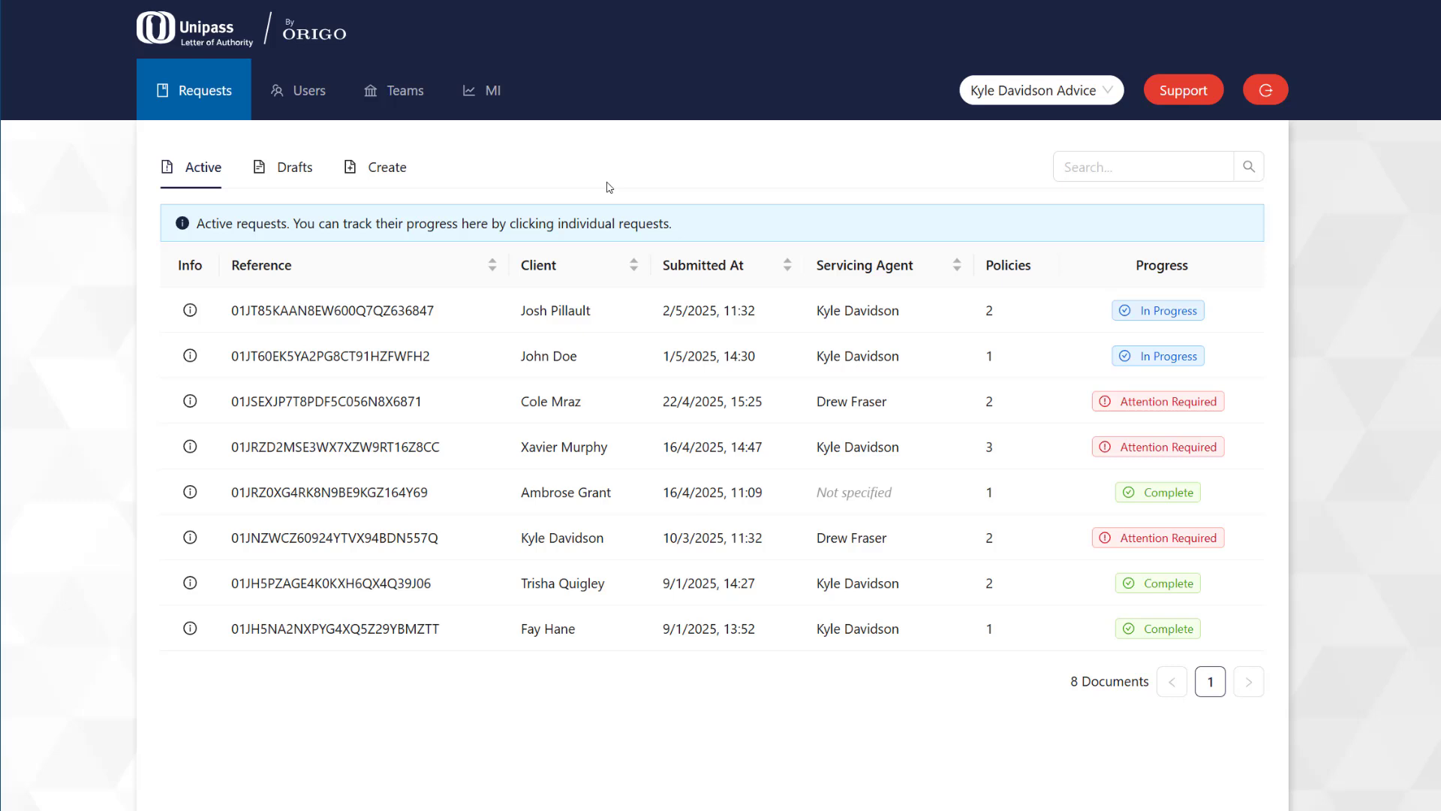
pyautogui.click(391, 172)
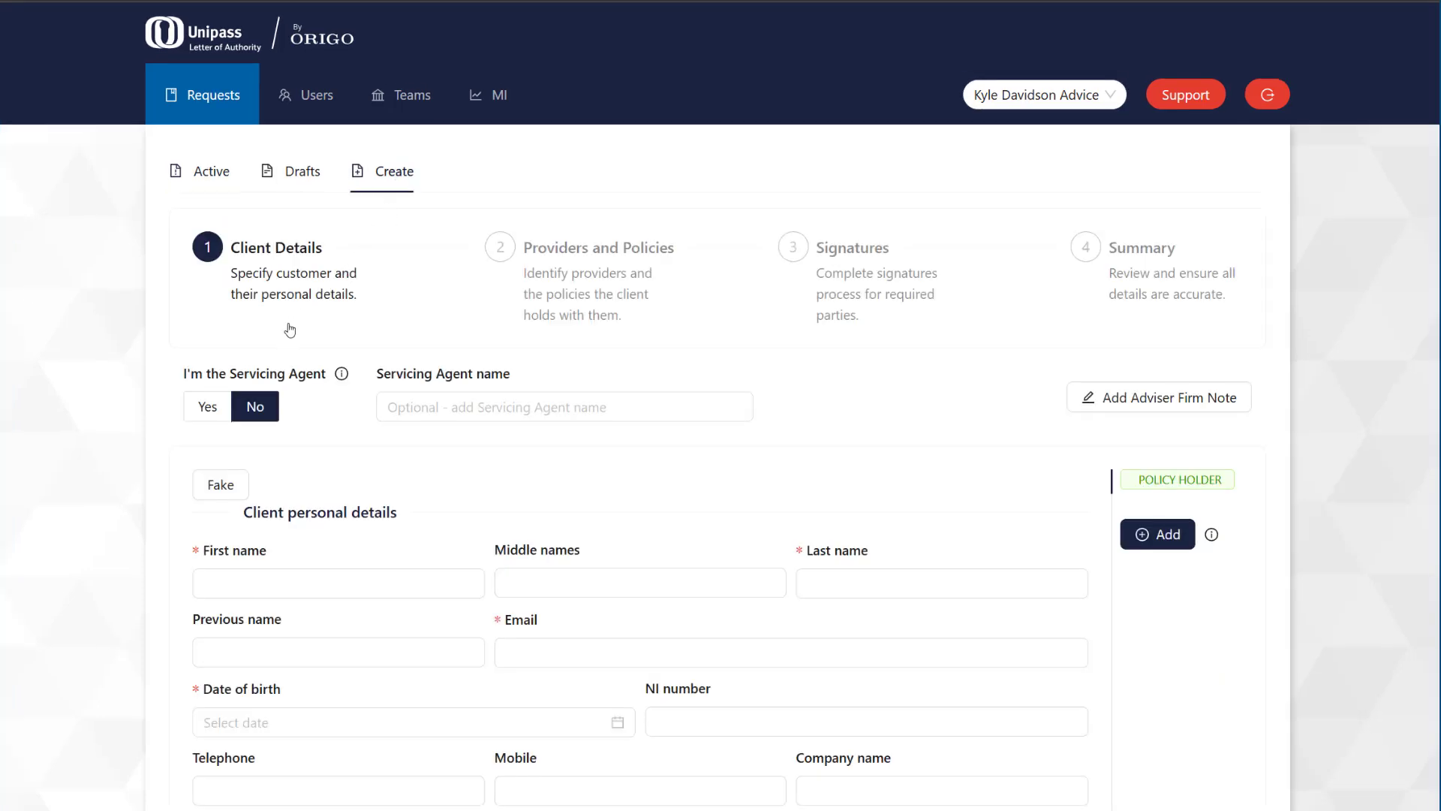
# Step: Set I'm the Servicing Agent to Yes and enter the client's name, e-mail, date of birth and NI number
pyautogui.click(207, 411)
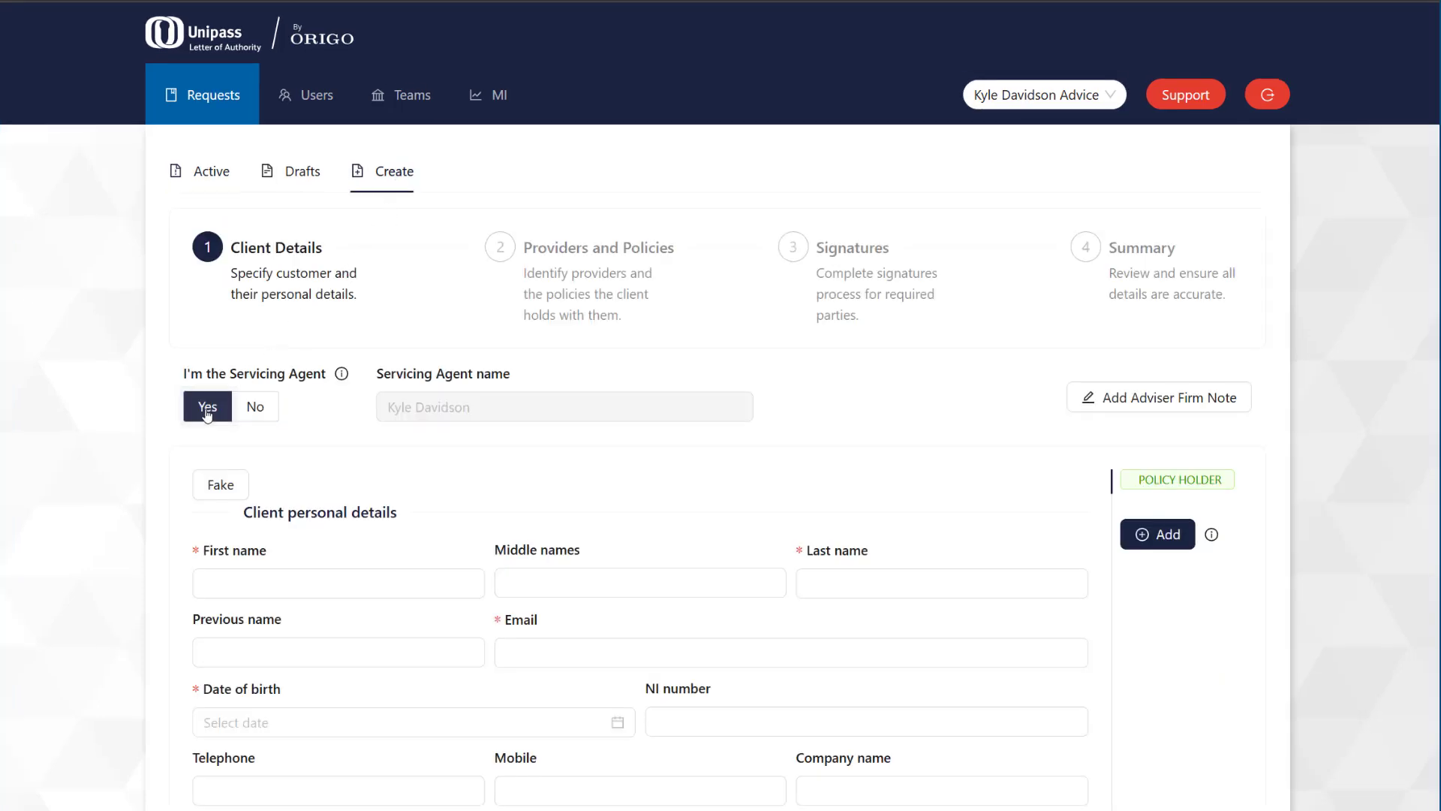
pyautogui.scroll(-6, 207, 413)
pyautogui.click(234, 143)
pyautogui.press('Tab')
pyautogui.press('Tab')
pyautogui.press('Tab')
pyautogui.press('Tab')
pyautogui.write('10/5/1987')
pyautogui.press('Tab')
pyautogui.write('AA111111A')
# Step: Enter the client's street, town, United Kingdom as country and postcode, then go to the next step
pyautogui.press('Tab')
pyautogui.press('Tab')
pyautogui.press('Tab')
pyautogui.press('Tab')
pyautogui.write('1 Street')
pyautogui.press('Tab')
pyautogui.press('Tab')
pyautogui.press('Tab')
pyautogui.write('Edinburgh')
pyautogui.press('Tab')
pyautogui.press('Tab')
pyautogui.write('United')
pyautogui.press('Return')
pyautogui.press('Tab')
pyautogui.write('EH33 6JF')
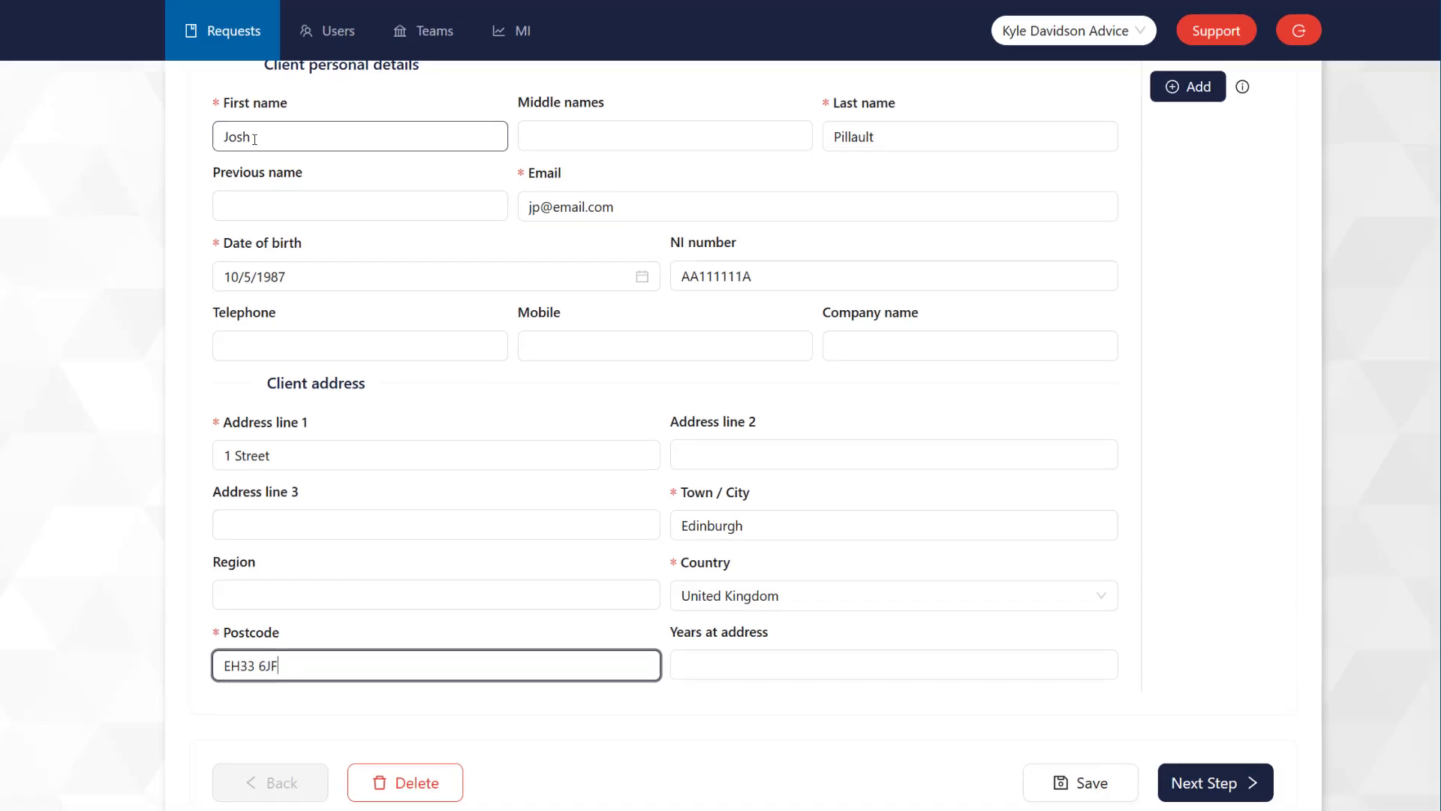
pyautogui.click(1226, 780)
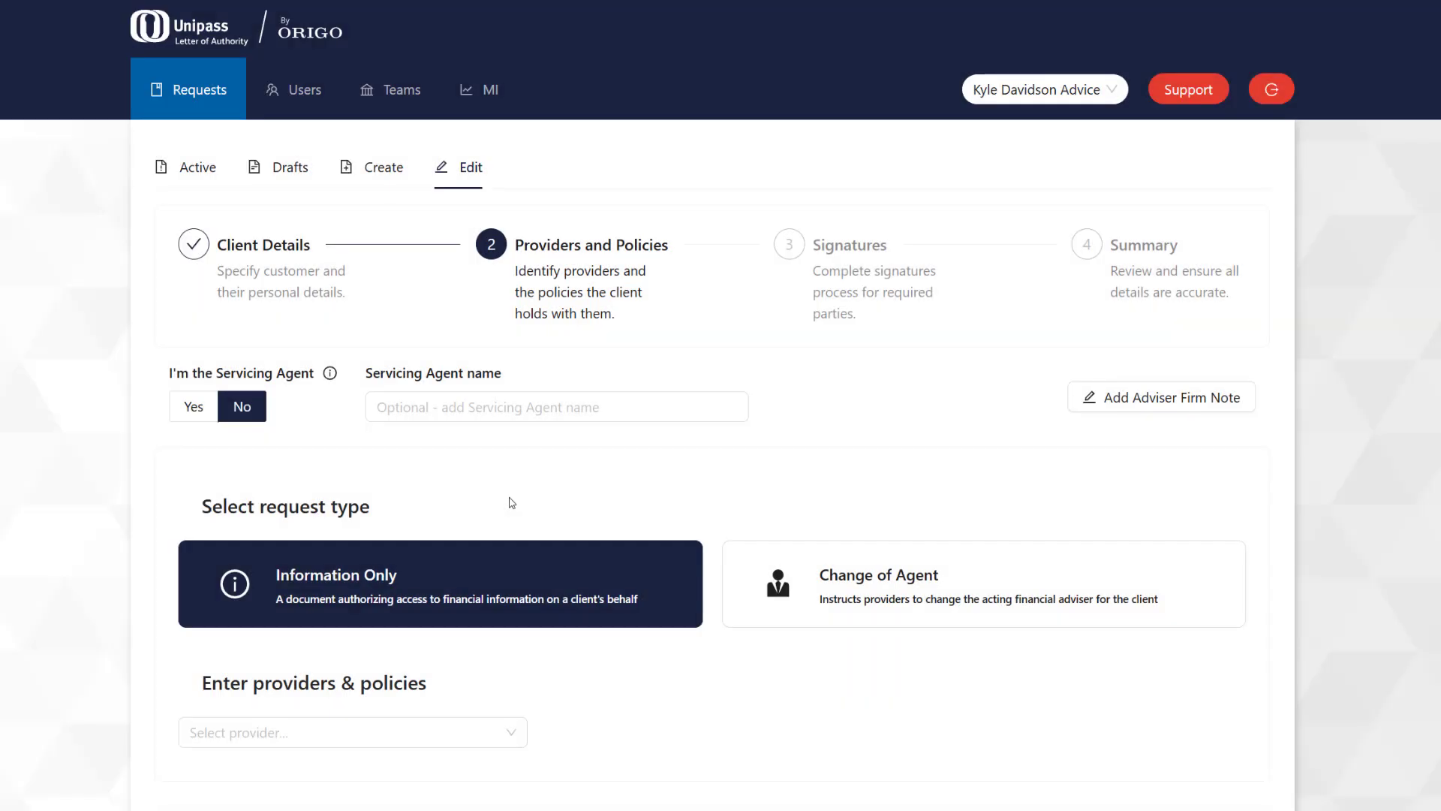
# Step: Add a Self Invested Personal Pension from the provider matching 'crai' and enter its policy reference
pyautogui.scroll(-3, 505, 569)
pyautogui.click(513, 548)
pyautogui.write('crai')
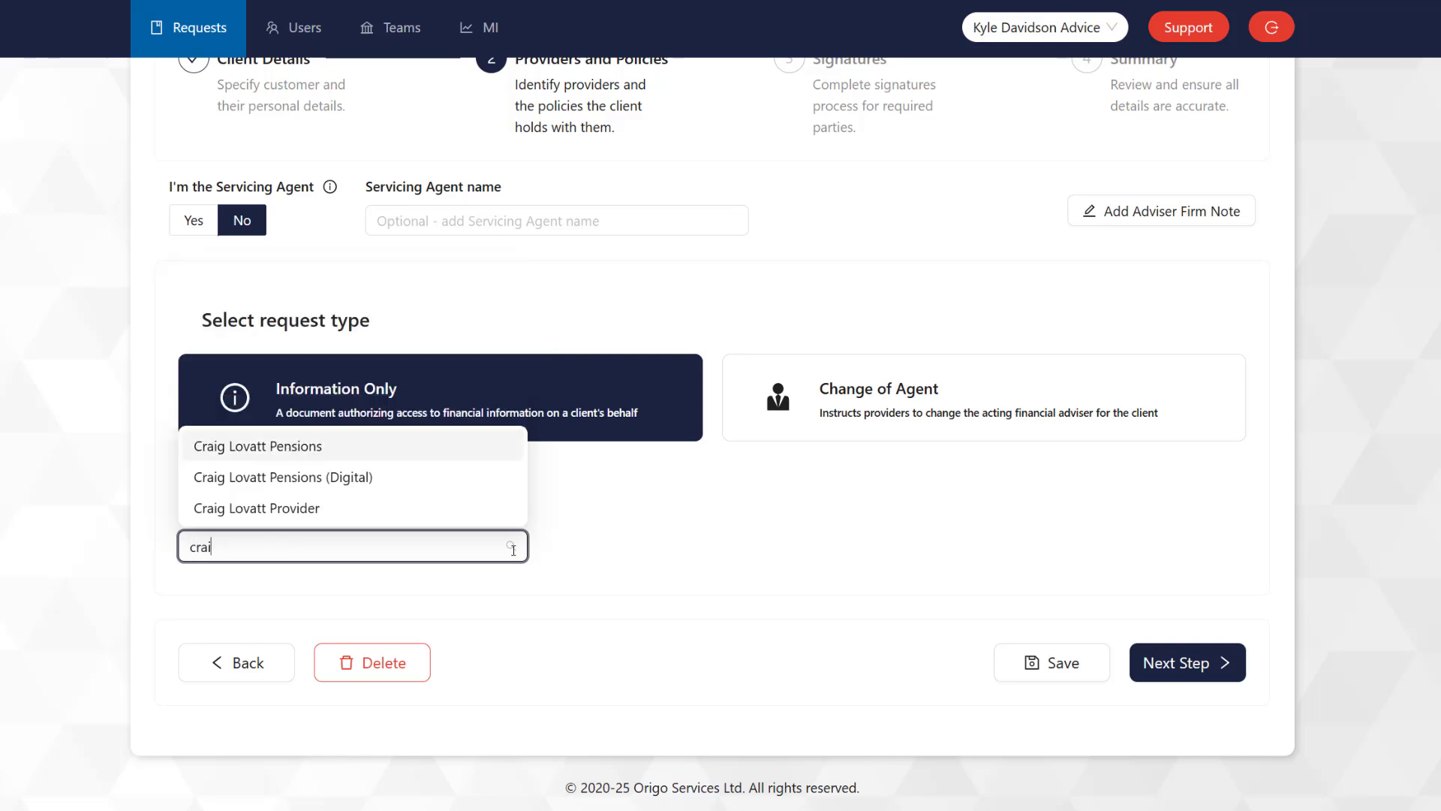
pyautogui.click(261, 509)
pyautogui.click(593, 575)
pyautogui.click(585, 615)
pyautogui.scroll(-3, 740, 676)
pyautogui.scroll(-2, 740, 676)
pyautogui.click(749, 696)
pyautogui.click(921, 575)
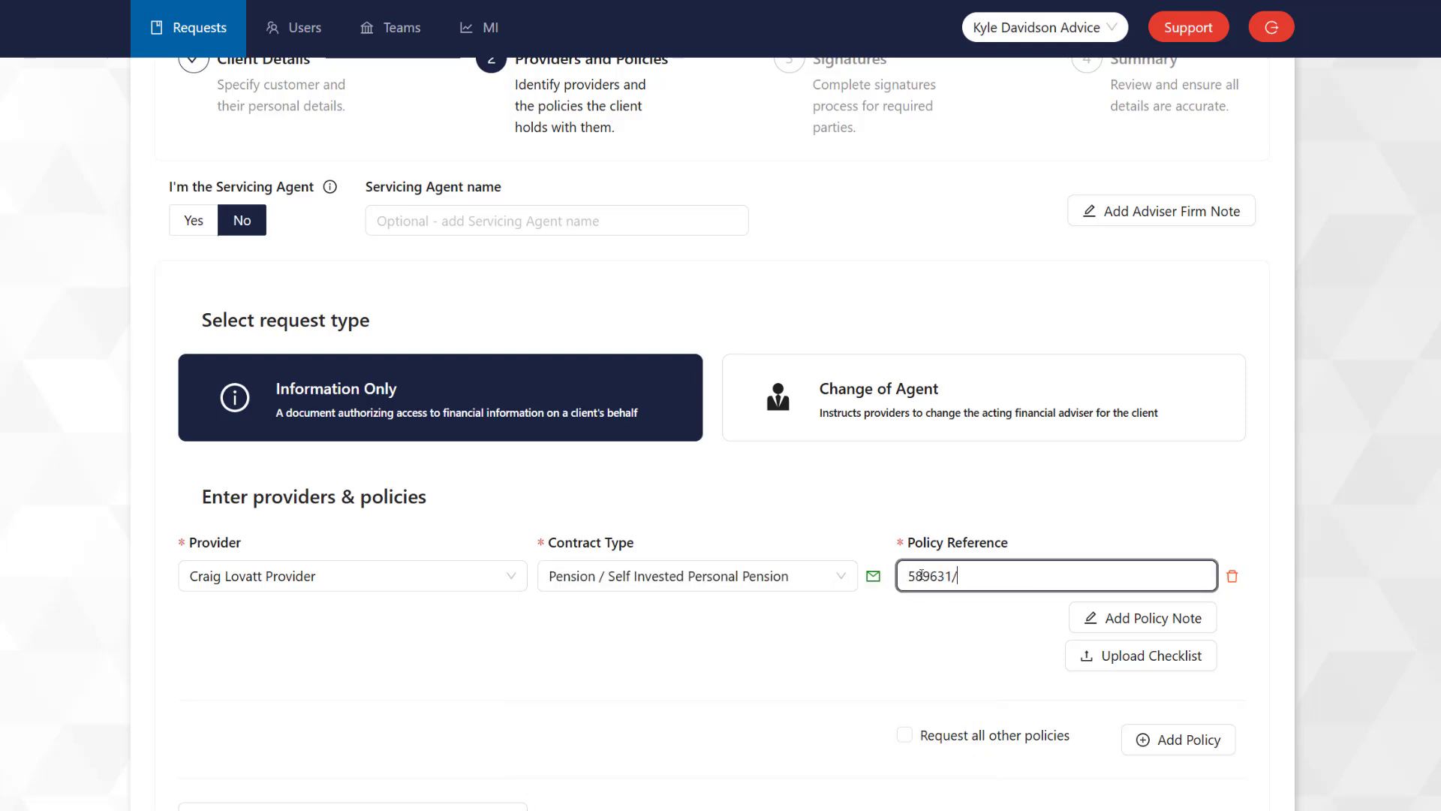
# Step: Add the policy note 'This request is for the purpose of an audit and may result in a change of agency.'
pyautogui.click(1085, 620)
pyautogui.click(653, 450)
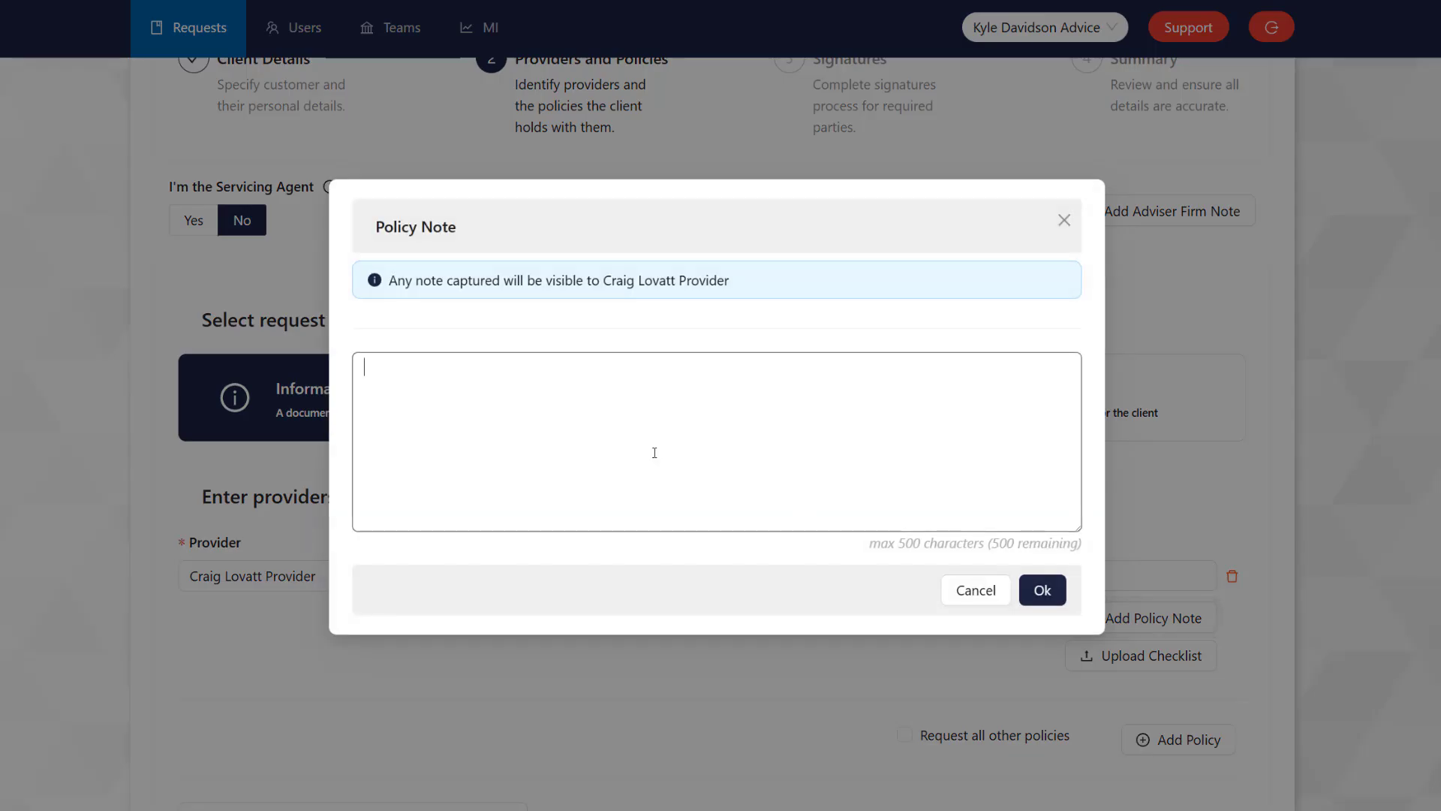
pyautogui.write('This request is for the purpose of')
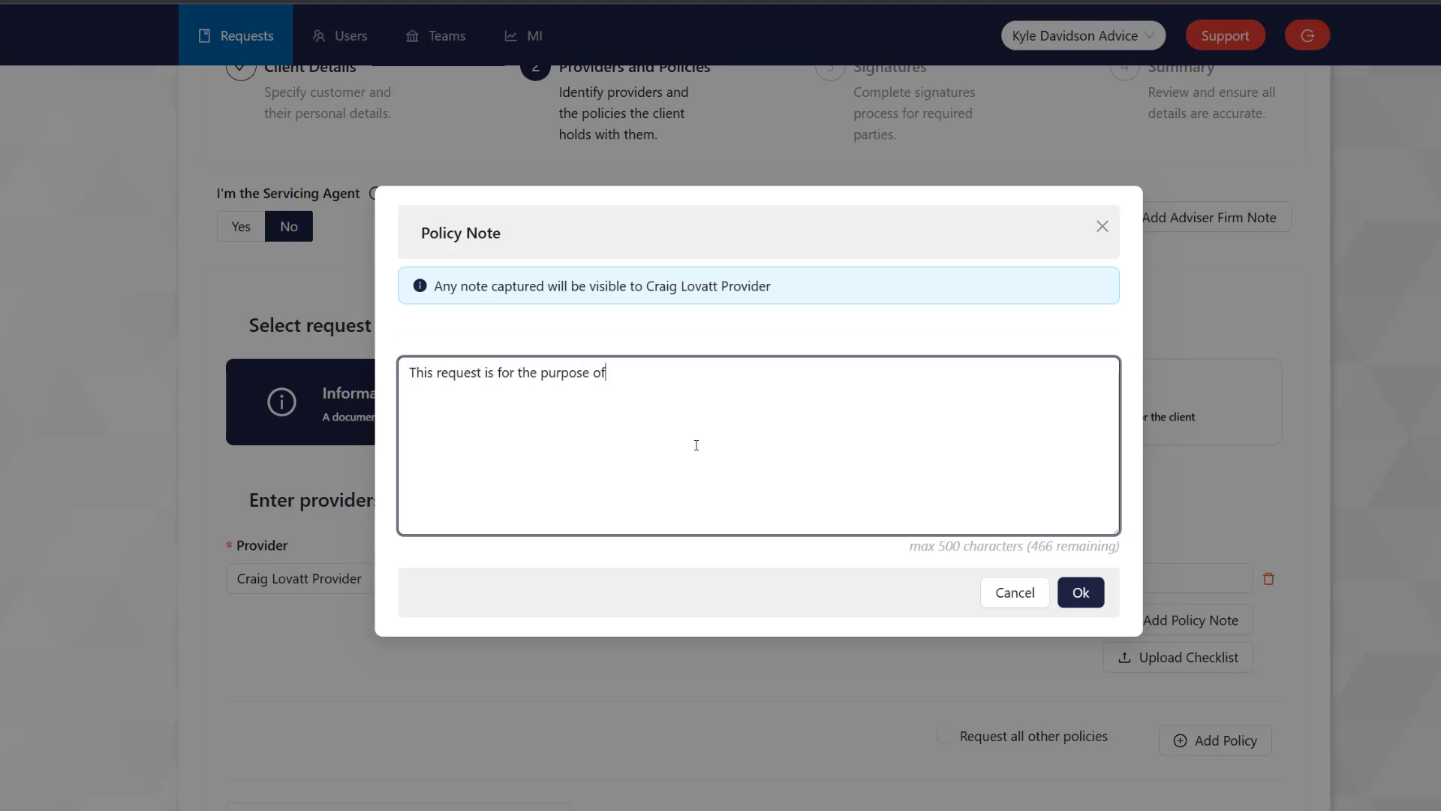
pyautogui.write(' an audit and may result in a change of agenc')
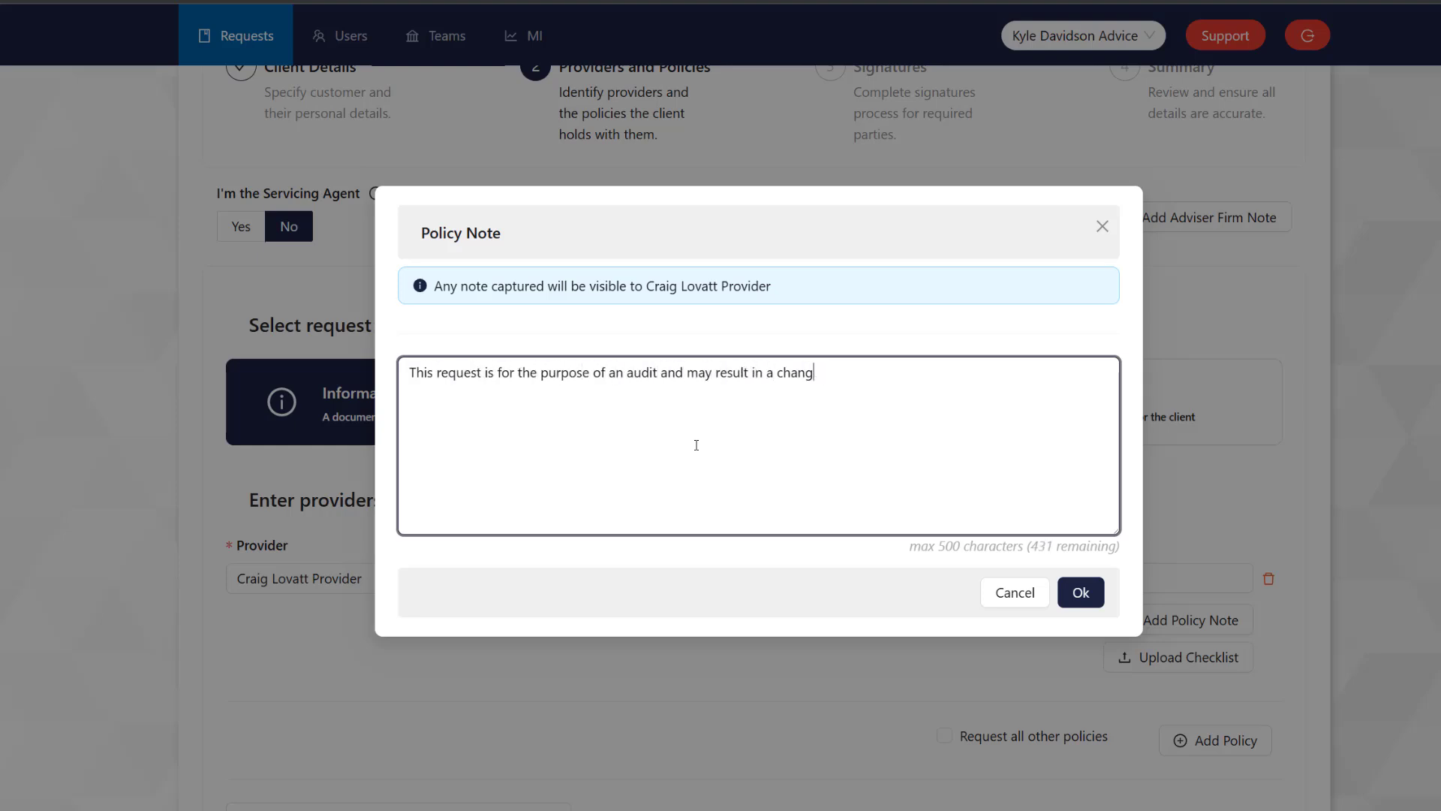
pyautogui.write('y.')
pyautogui.click(1081, 592)
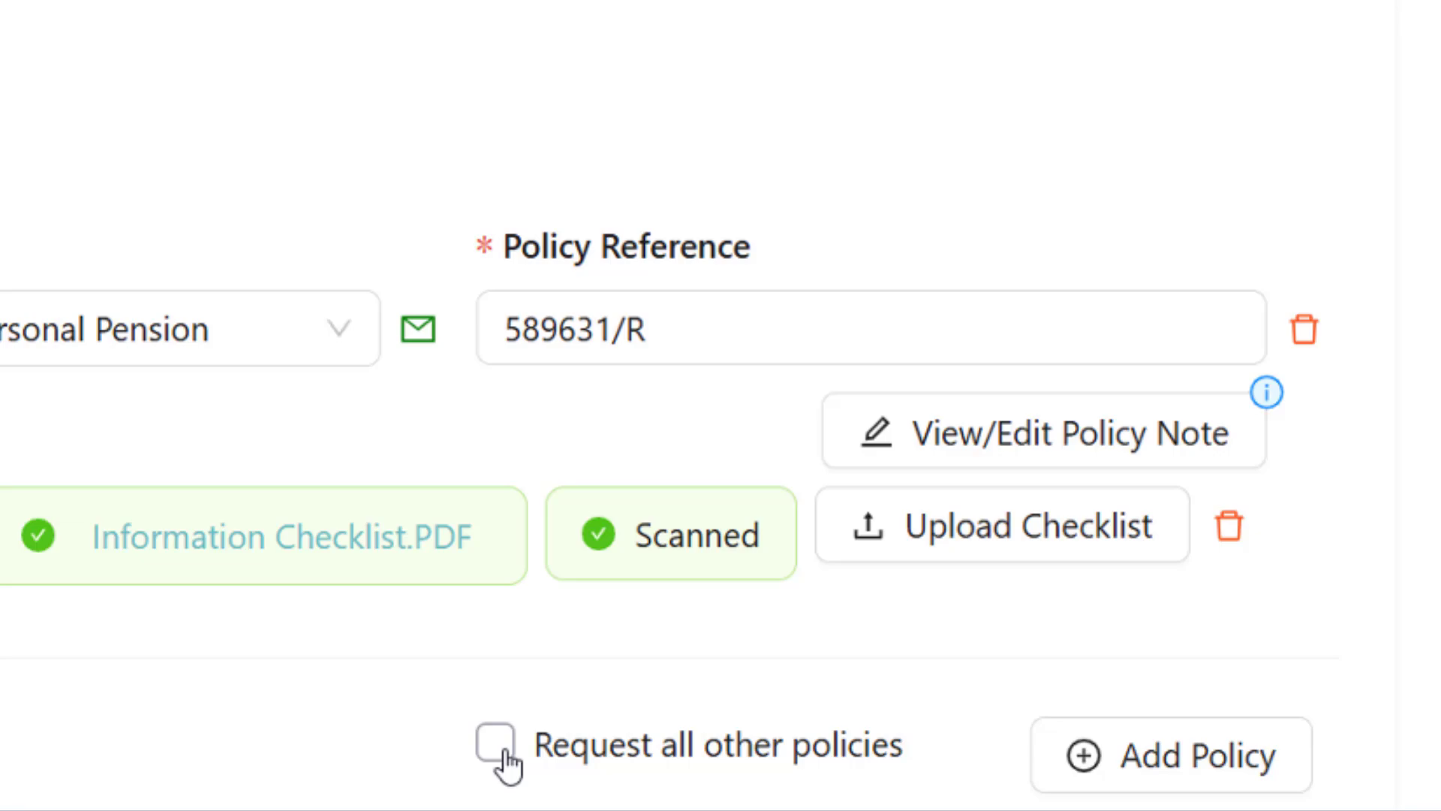
# Step: Request all other policies, then add a second Self Invested Personal Pension from the 'kyl' provider with its reference
pyautogui.click(496, 743)
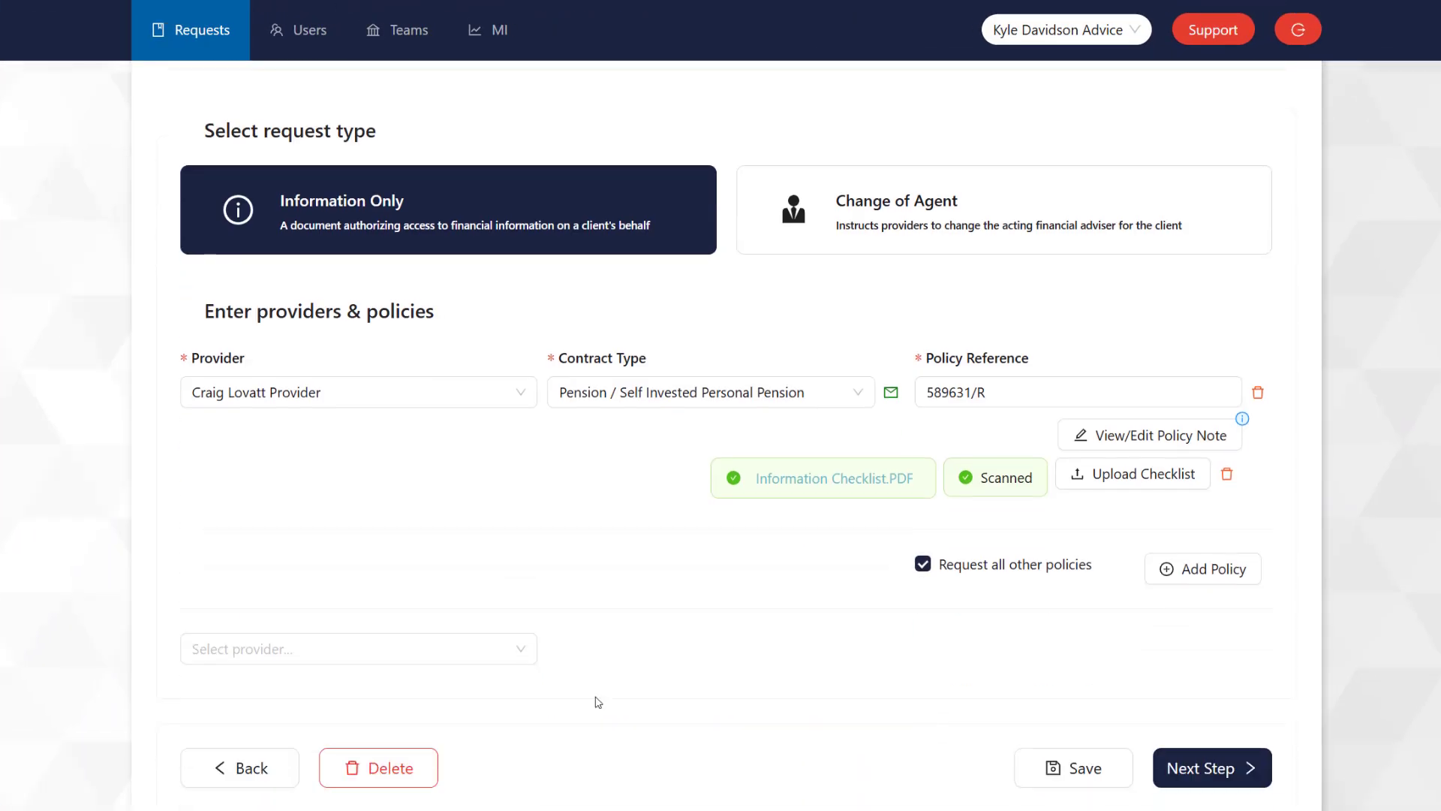
pyautogui.click(421, 648)
pyautogui.write('kyl')
pyautogui.click(354, 583)
pyautogui.click(611, 679)
pyautogui.scroll(-5, 769, 596)
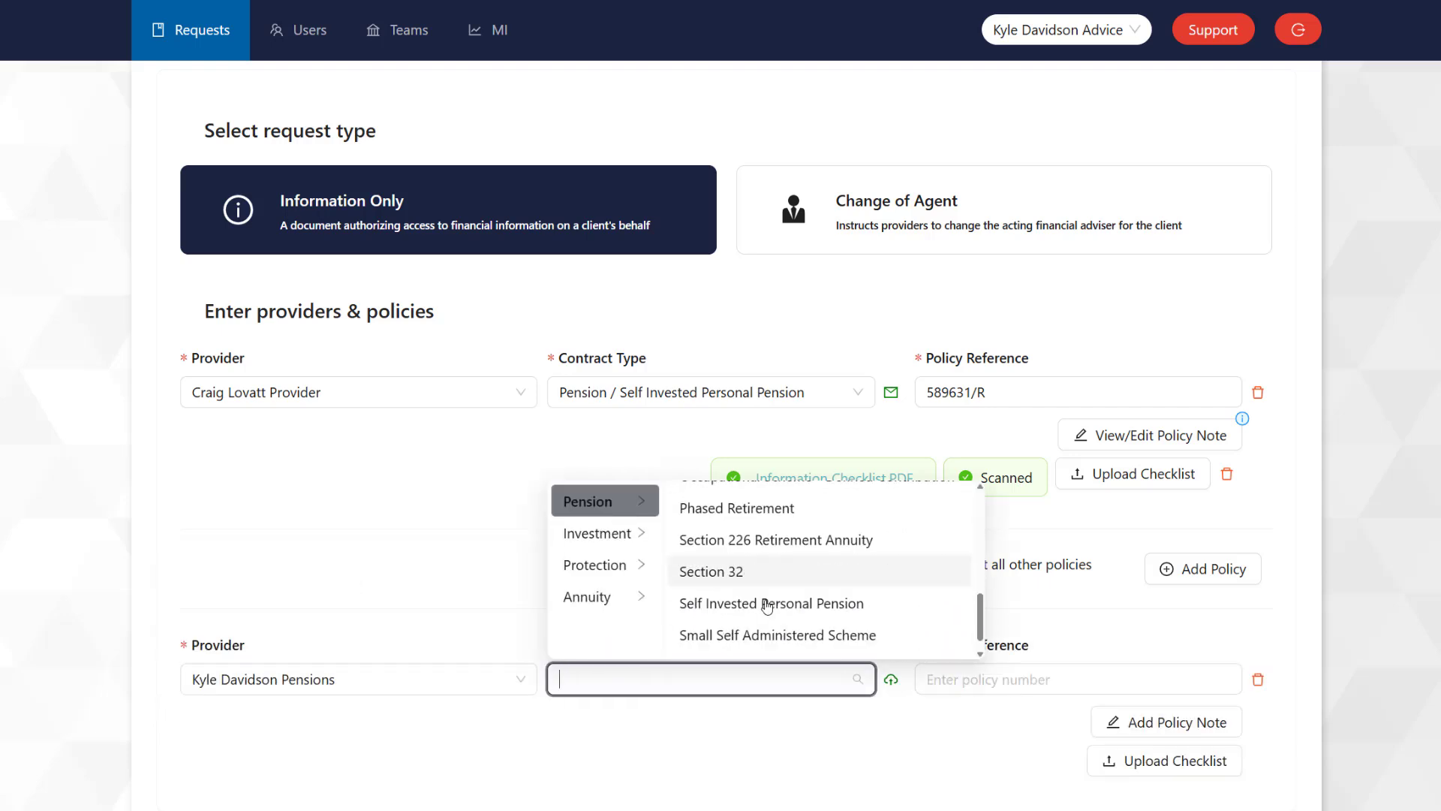
pyautogui.click(763, 599)
pyautogui.click(933, 678)
pyautogui.write('98745')
# Step: Upload the information checklist for the second policy
pyautogui.click(1097, 760)
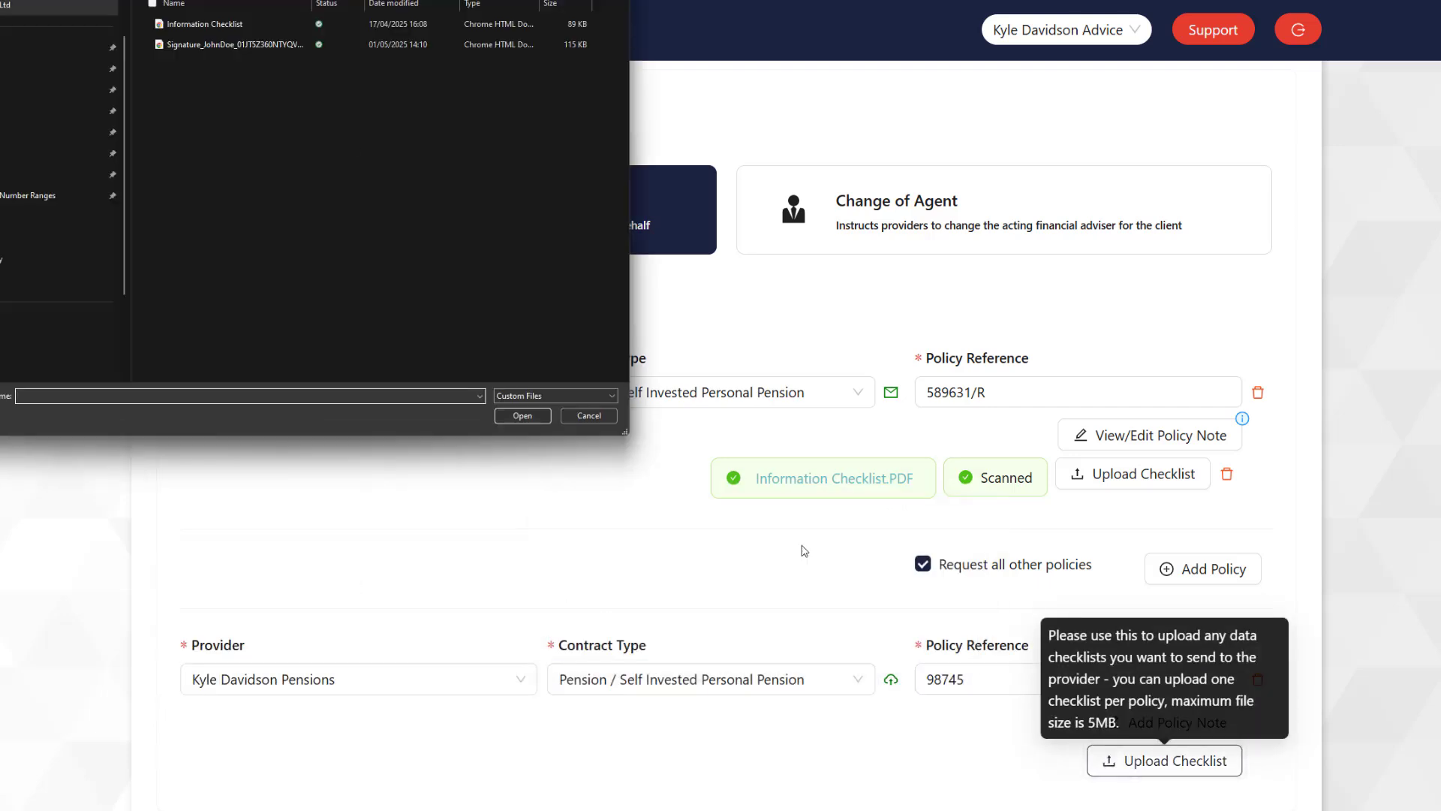
pyautogui.press('Return')
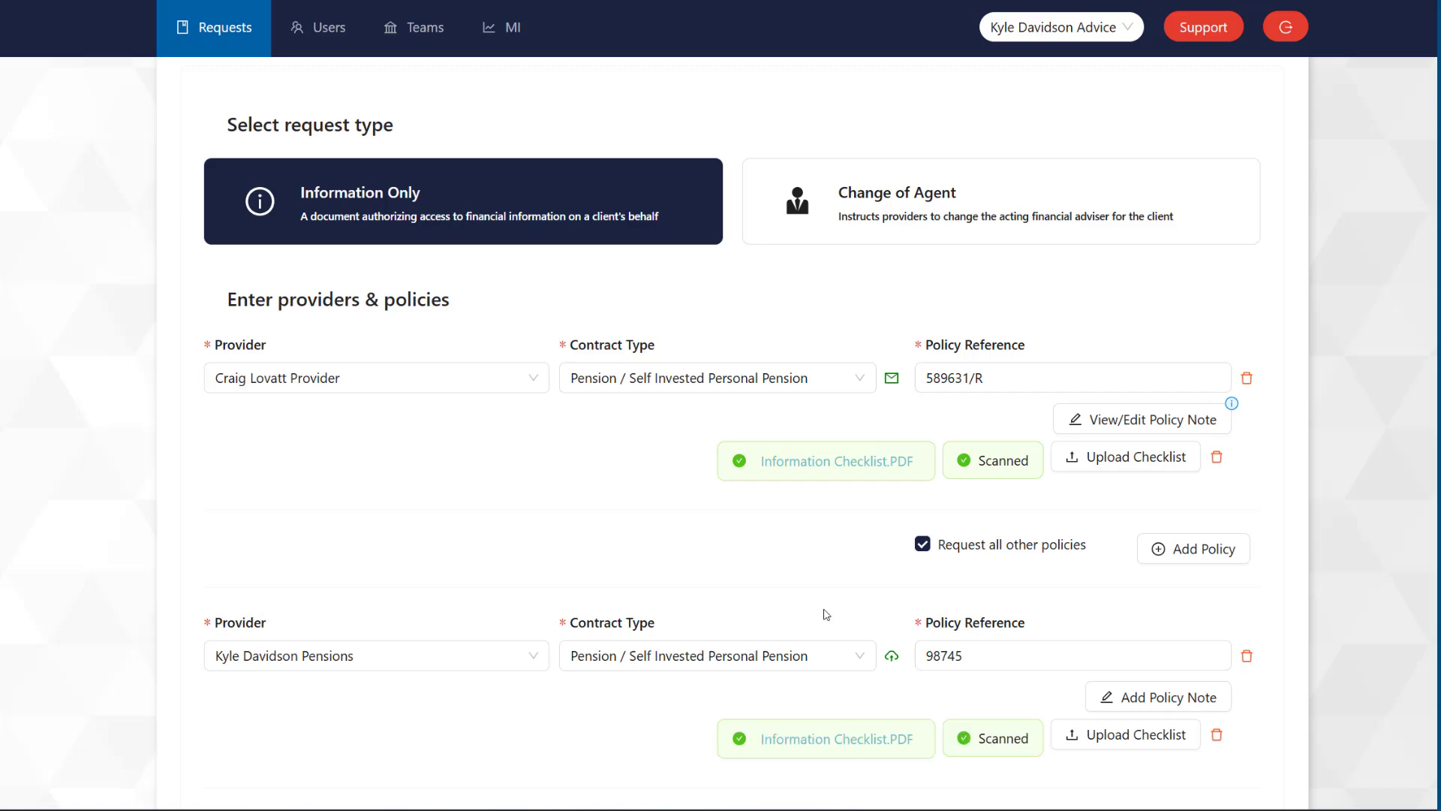
pyautogui.scroll(-3, 826, 614)
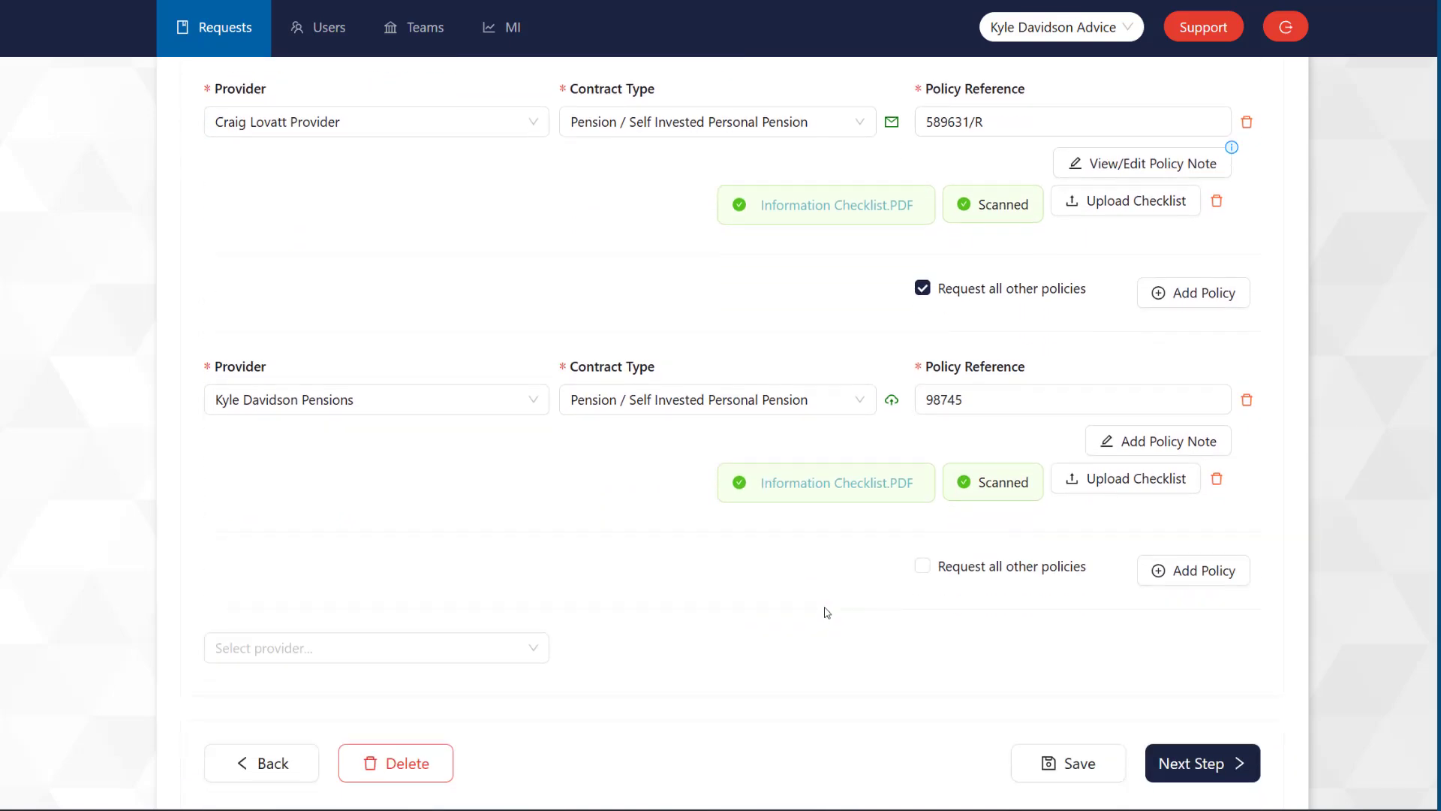
pyautogui.scroll(-1, 826, 612)
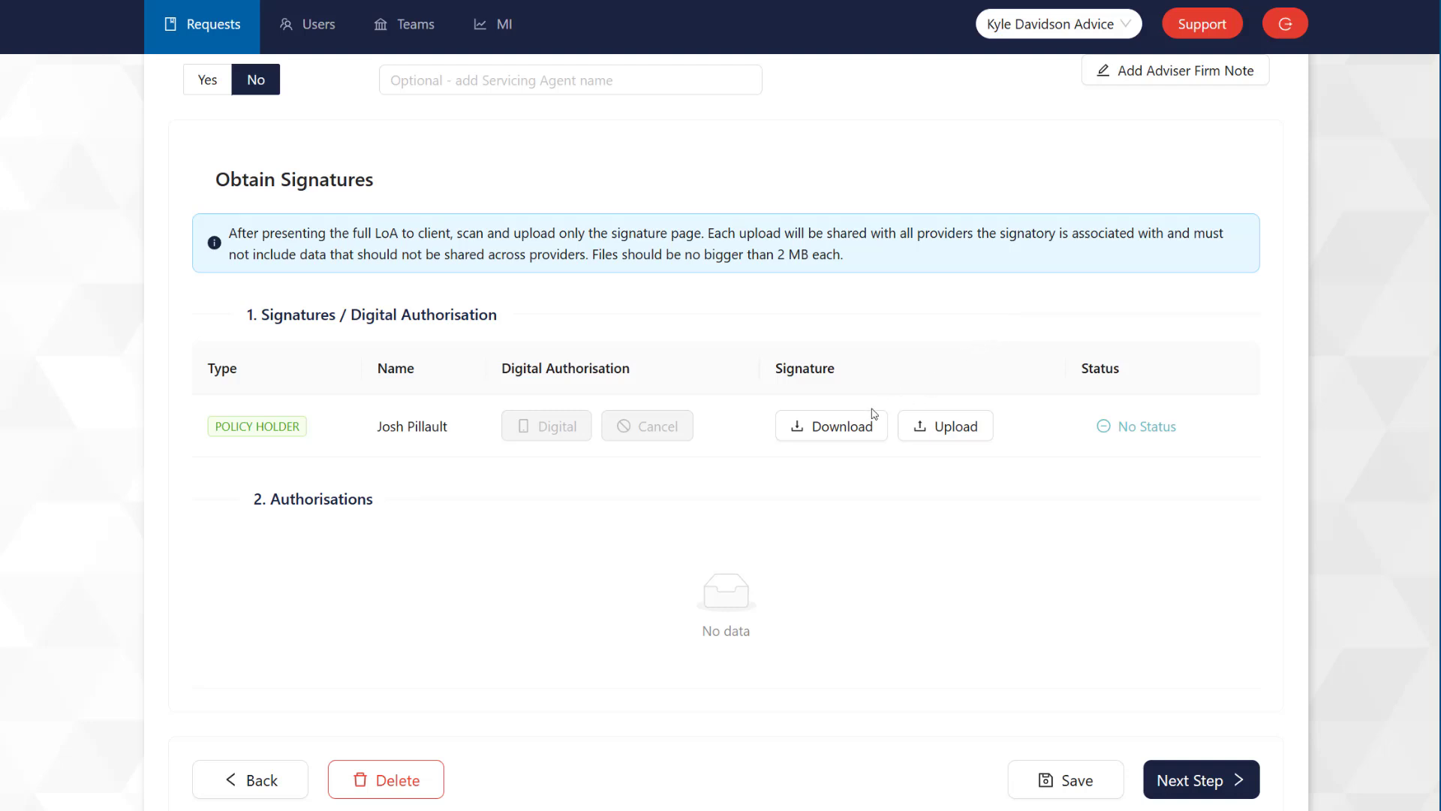
# Step: Download the policy holder's signature page and upload the signed signature scan PDF
pyautogui.click(843, 428)
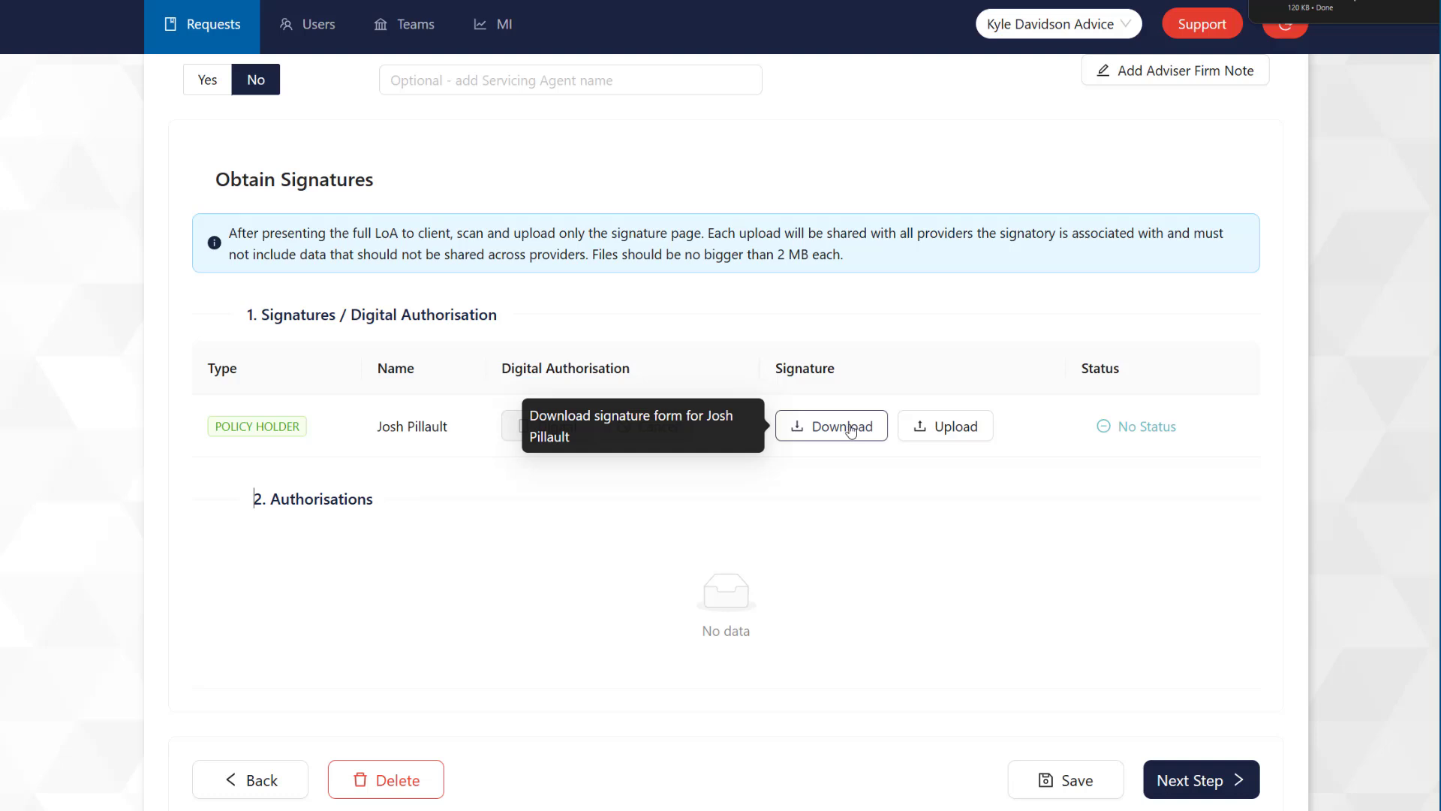
pyautogui.click(937, 426)
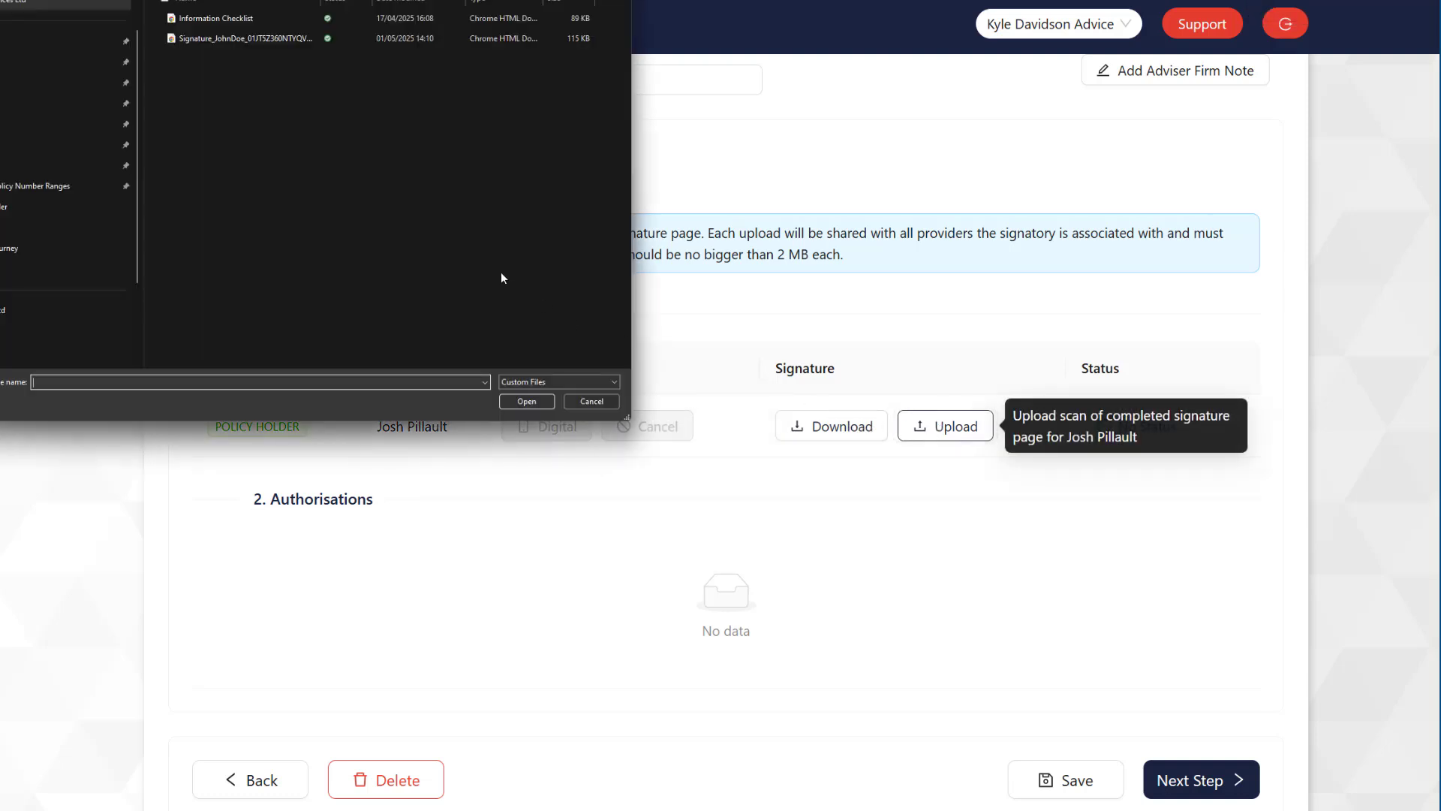
pyautogui.doubleClick(211, 37)
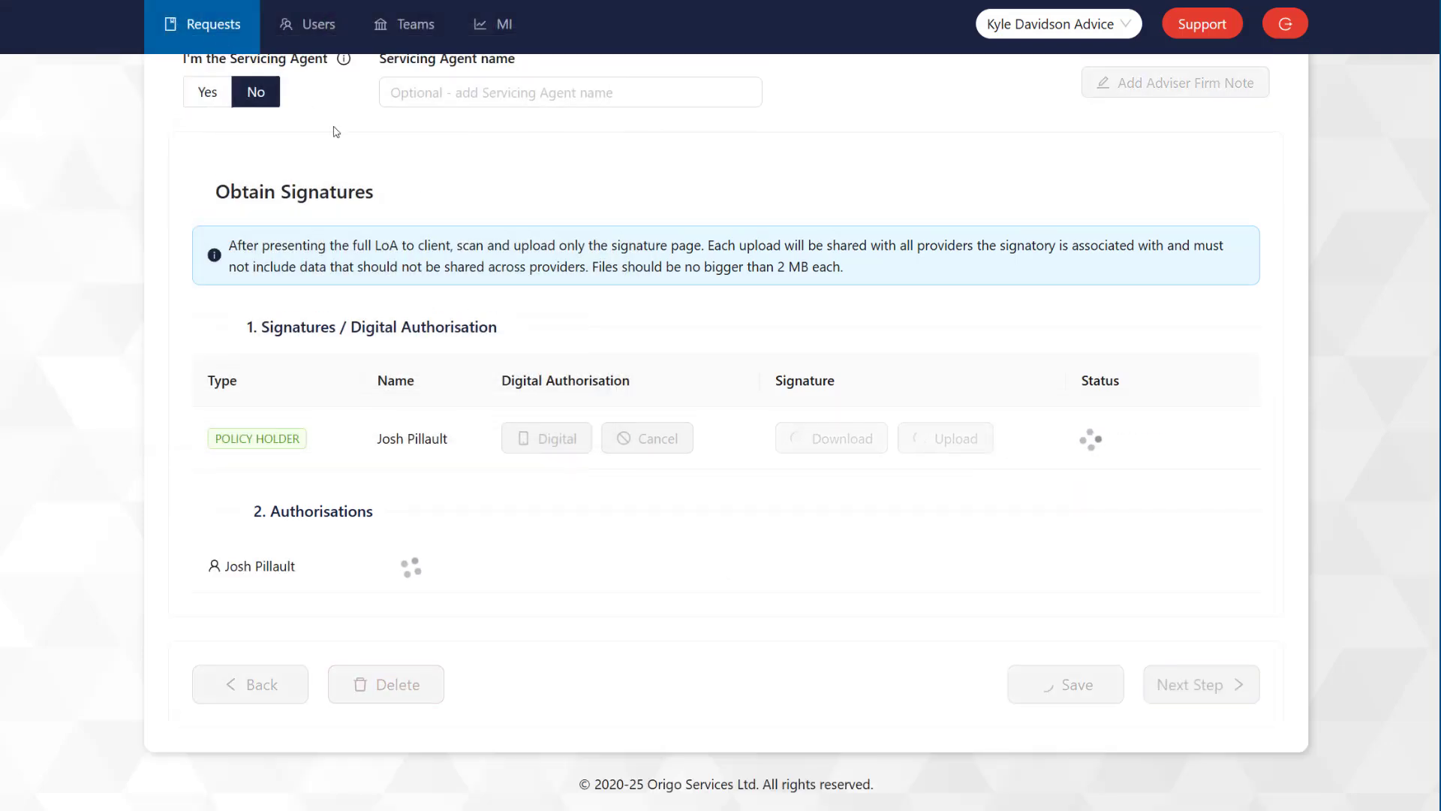
# Step: Go to the Summary and review the client details and both providers' pension policies and checklists
pyautogui.click(1157, 687)
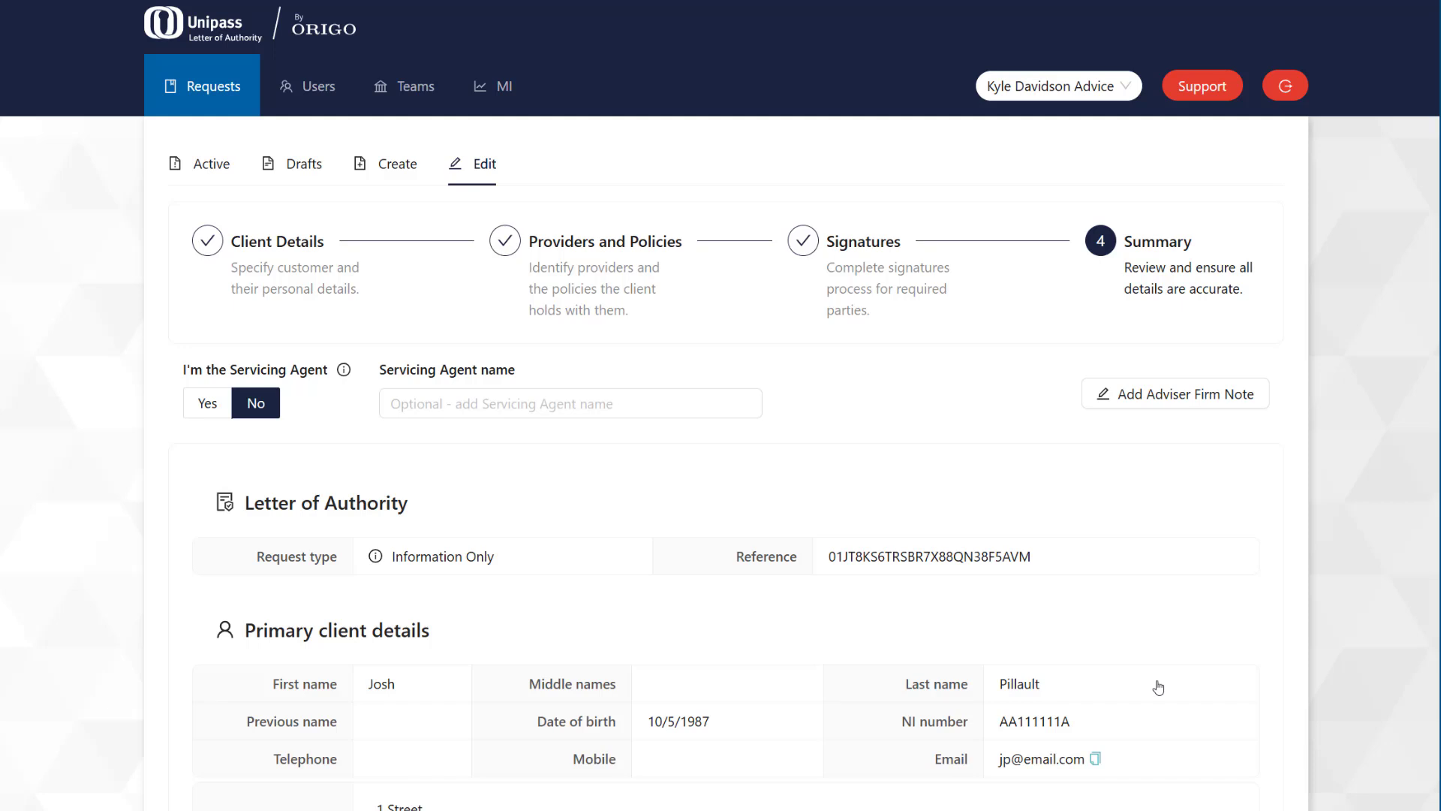
pyautogui.scroll(-4, 1158, 688)
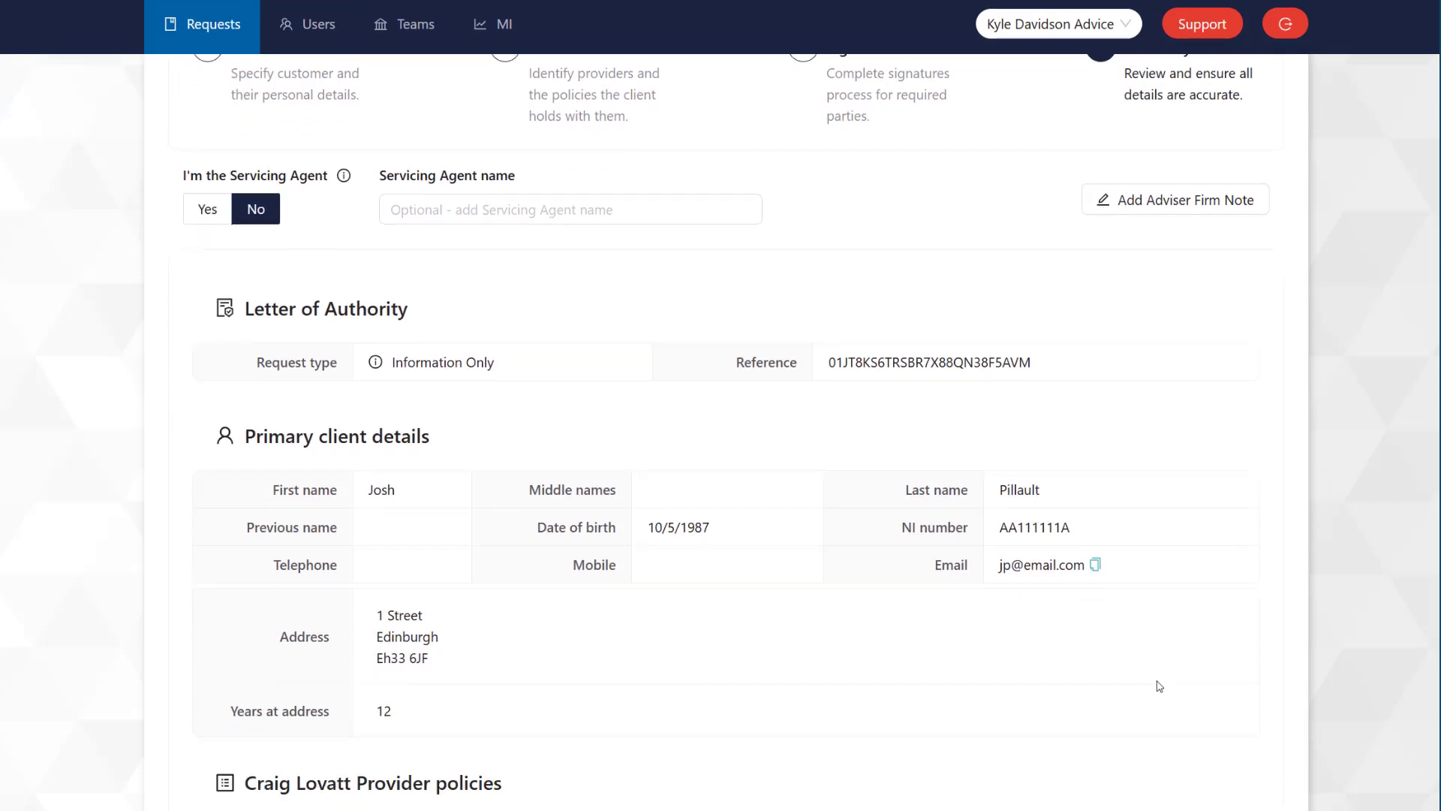
pyautogui.scroll(-4, 1160, 687)
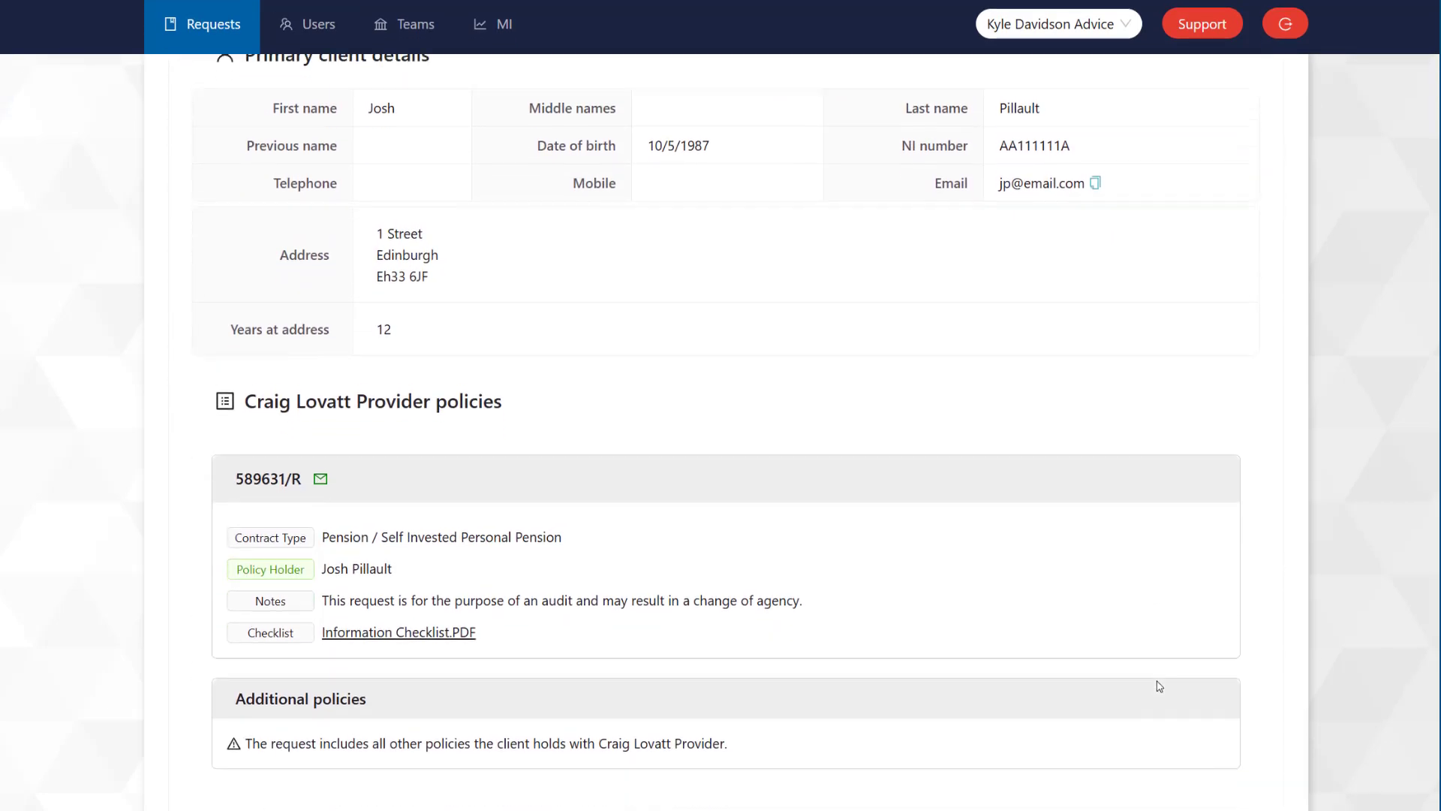
pyautogui.scroll(-4, 1160, 686)
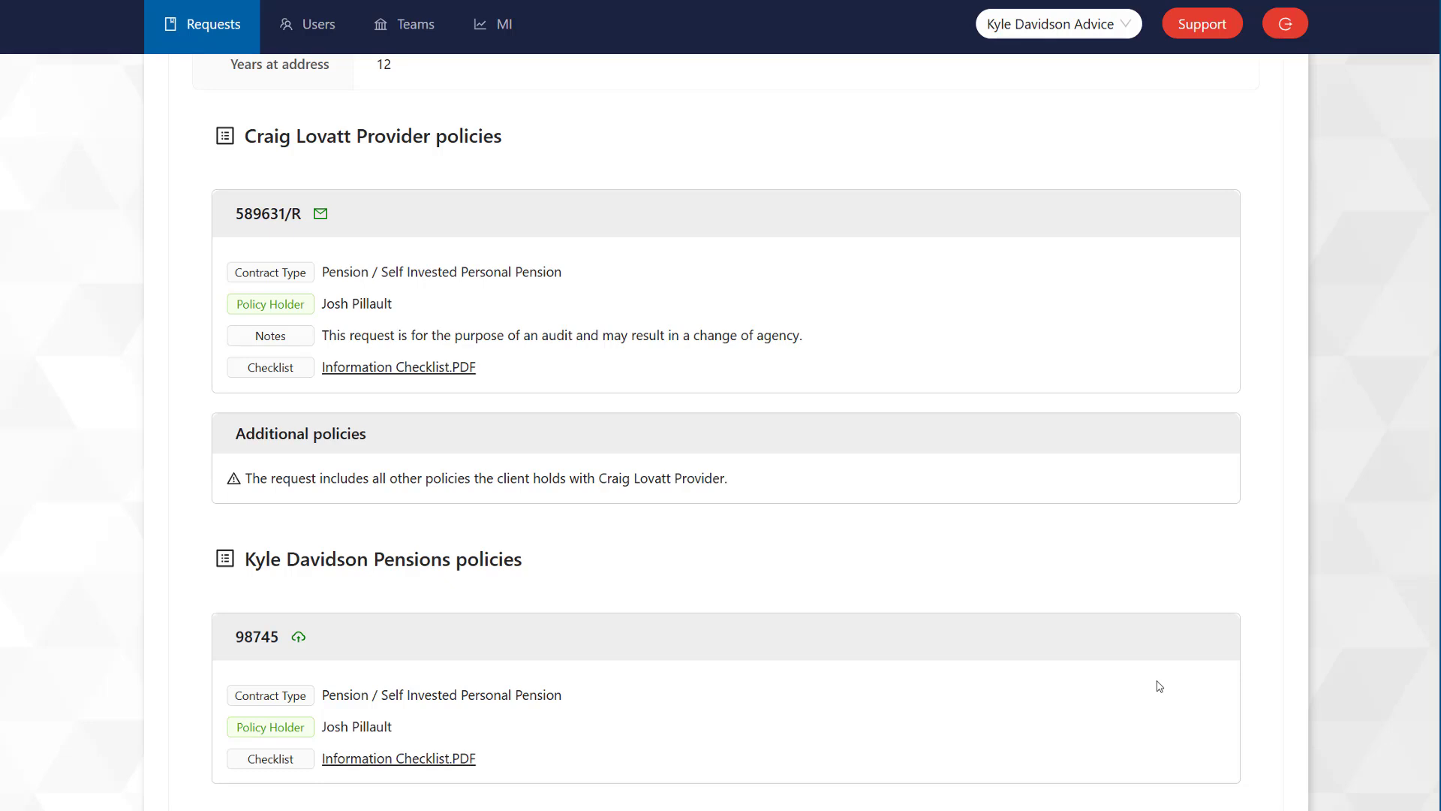
pyautogui.scroll(-3, 1160, 687)
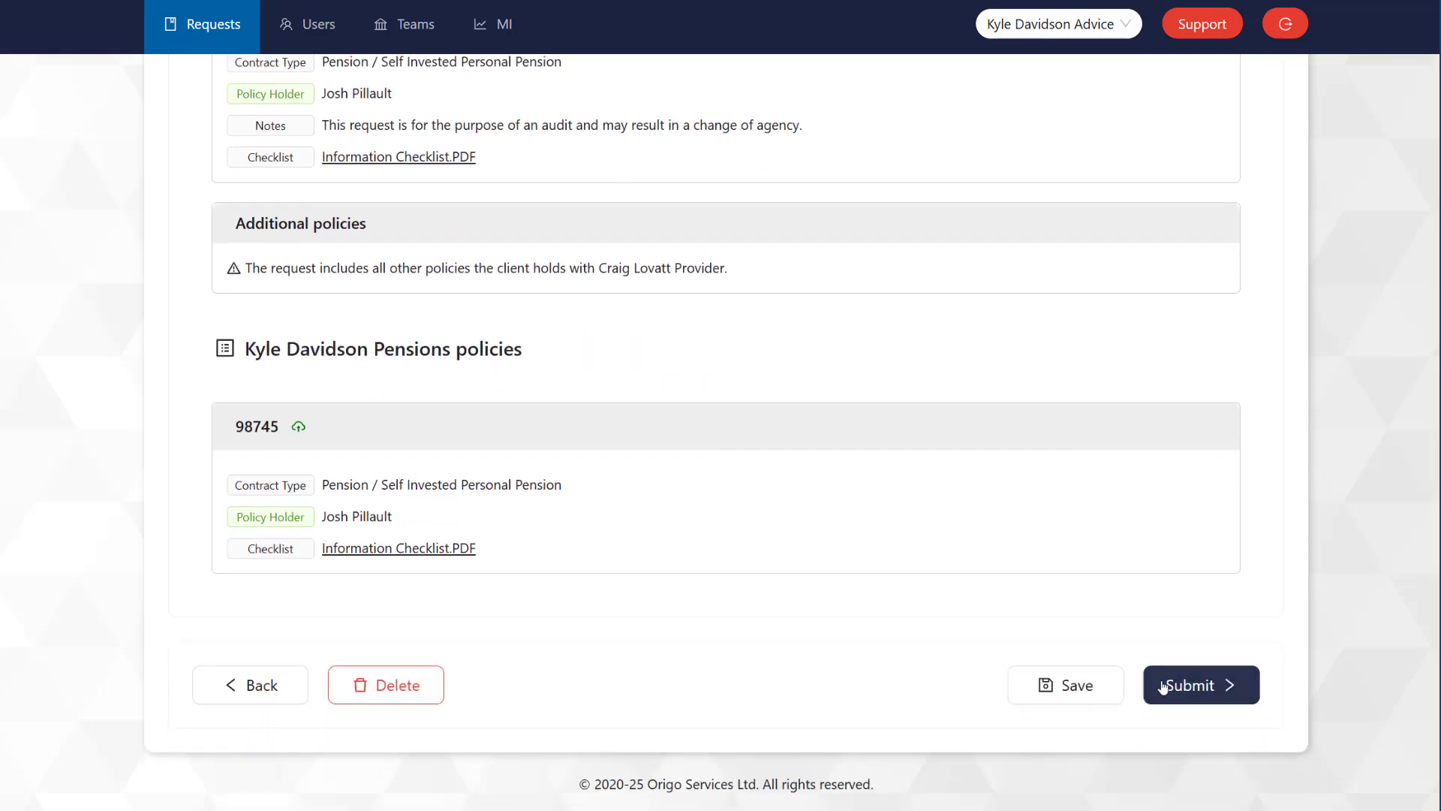
# Step: Submit the Information Only request and accept the authorisation declaration
pyautogui.click(1167, 686)
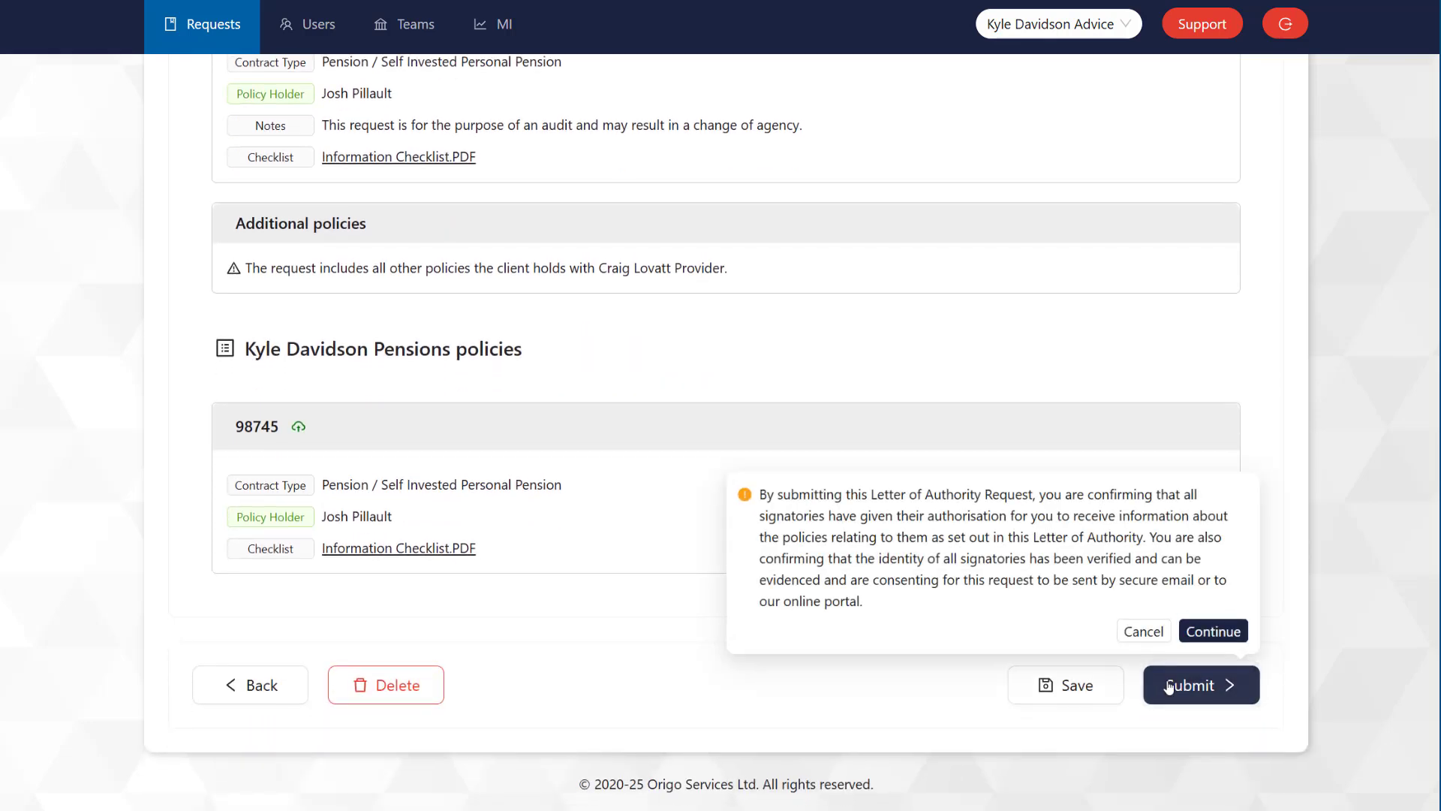
pyautogui.click(1190, 639)
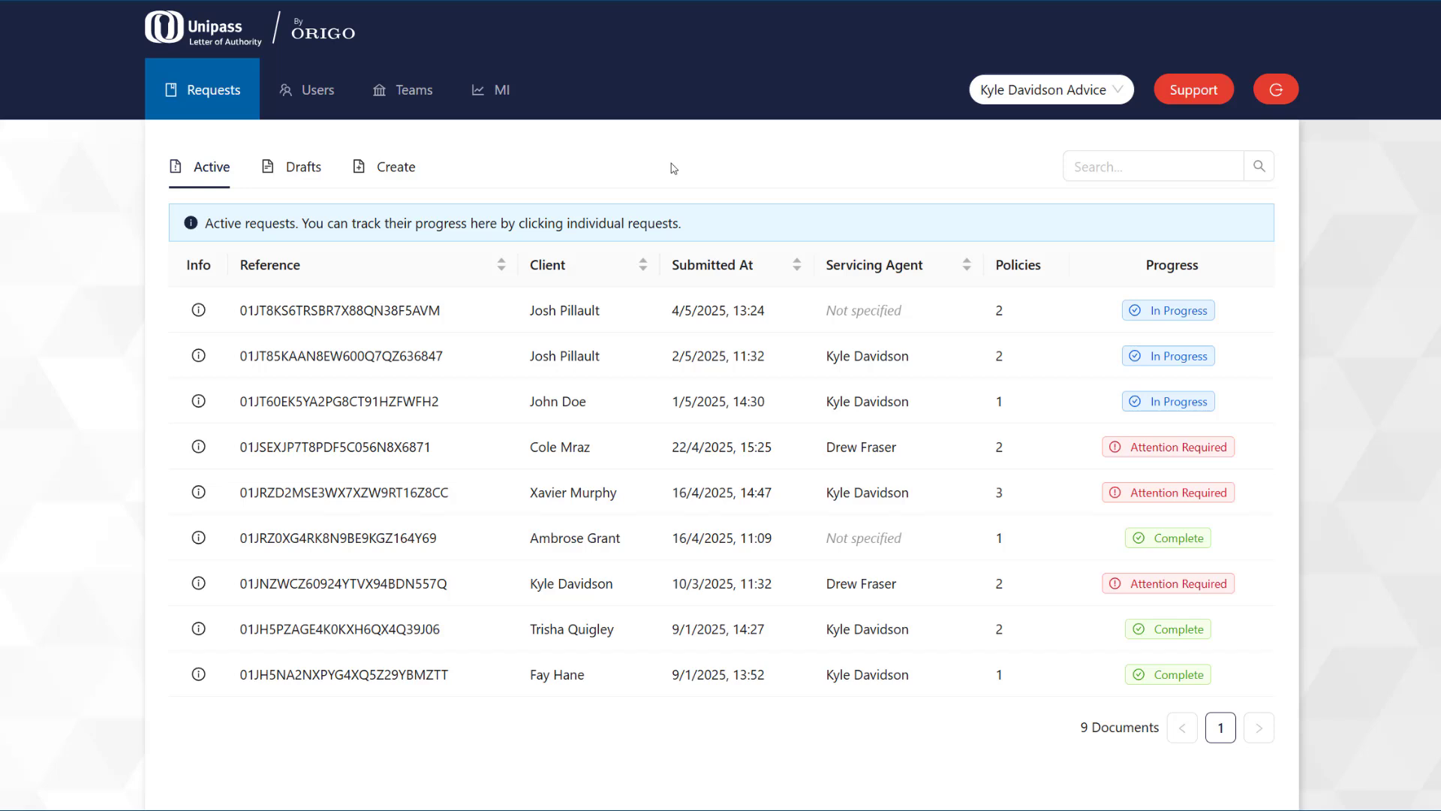
# Step: Expand the new request to check its two policy statuses, then open its Full Details
pyautogui.click(683, 309)
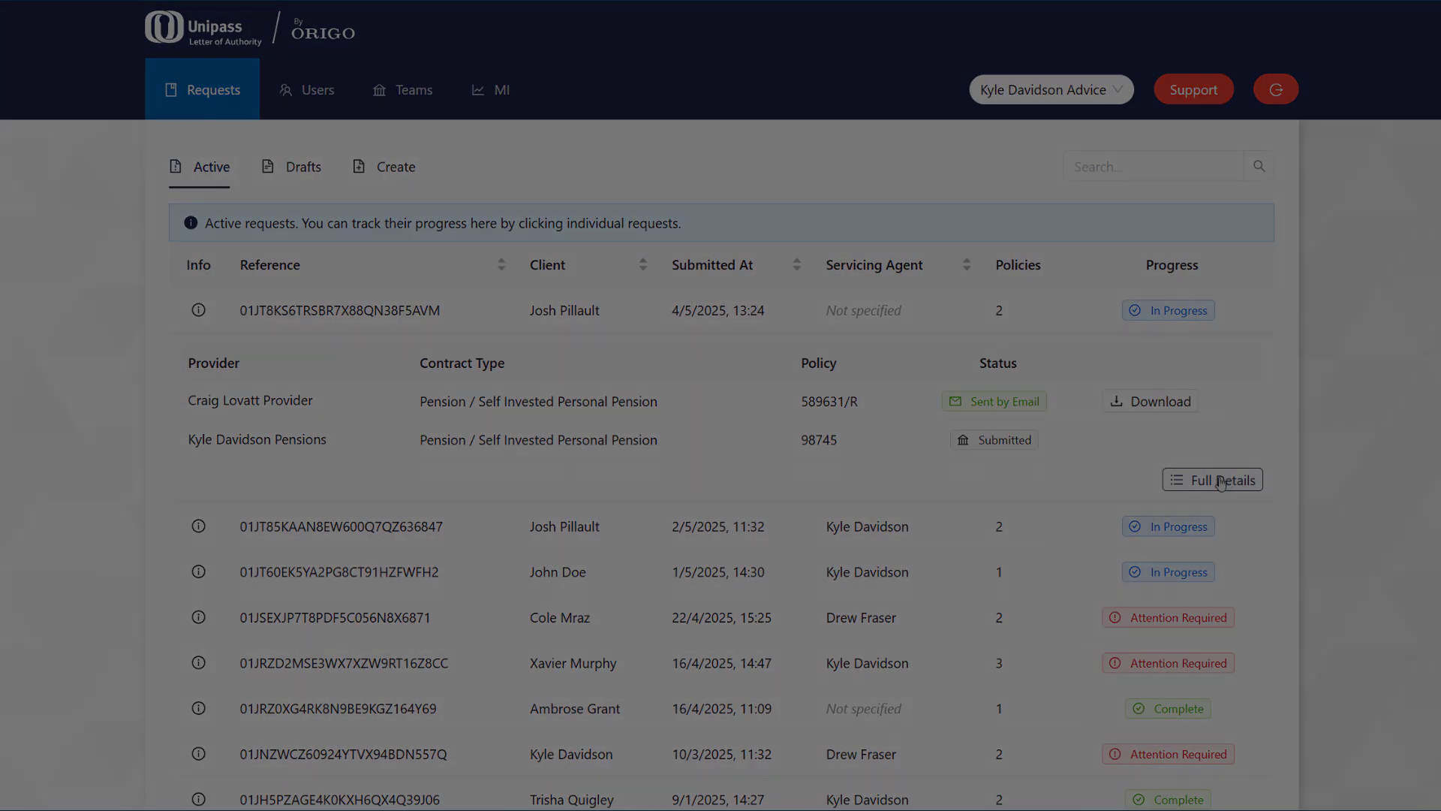
pyautogui.click(1222, 480)
pyautogui.scroll(-3, 692, 267)
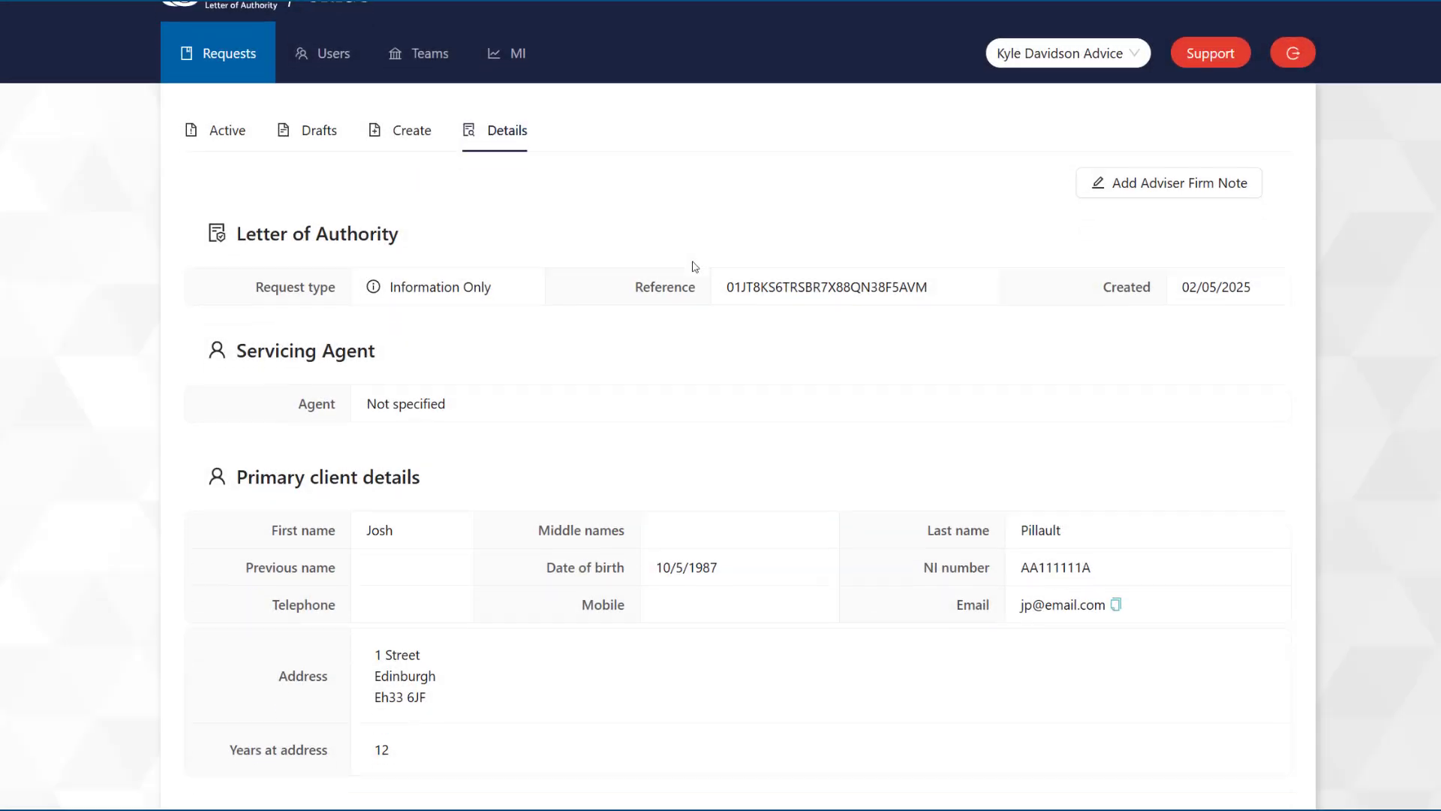
# Step: Set and save the staff user's notification e-mail address, then show the completed request
pyautogui.scroll(-9, 698, 259)
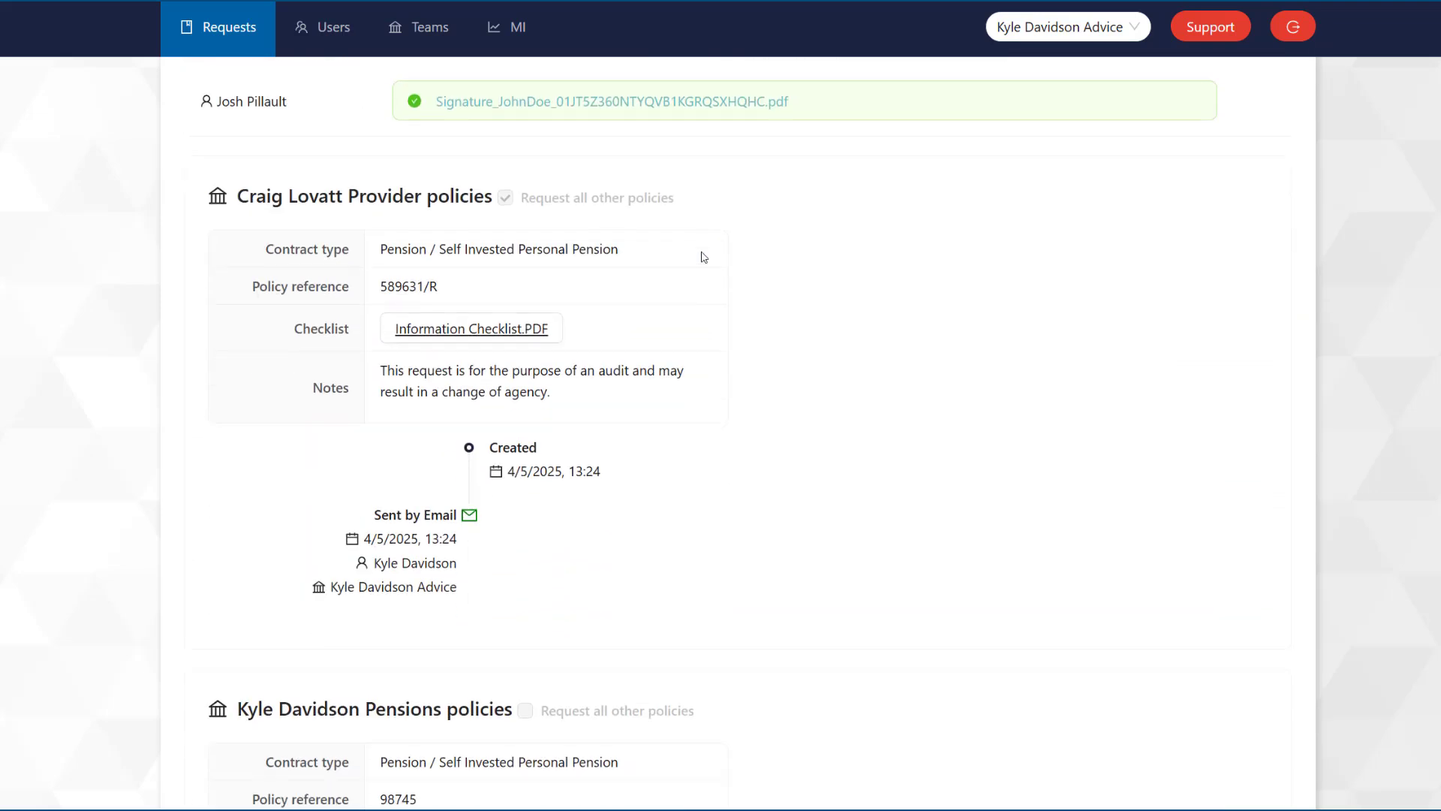
pyautogui.scroll(-5, 708, 250)
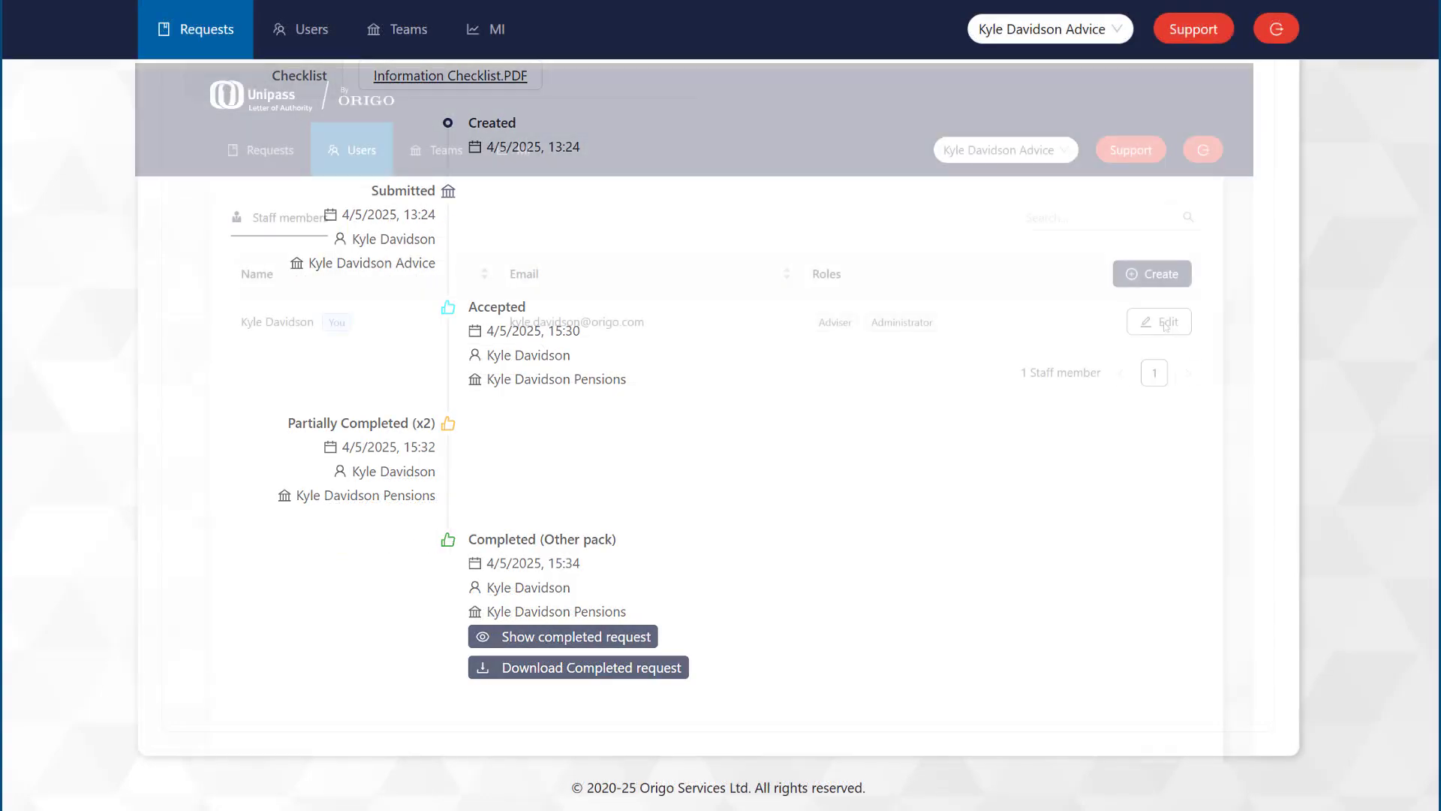
pyautogui.click(1144, 330)
pyautogui.click(958, 388)
pyautogui.click(934, 691)
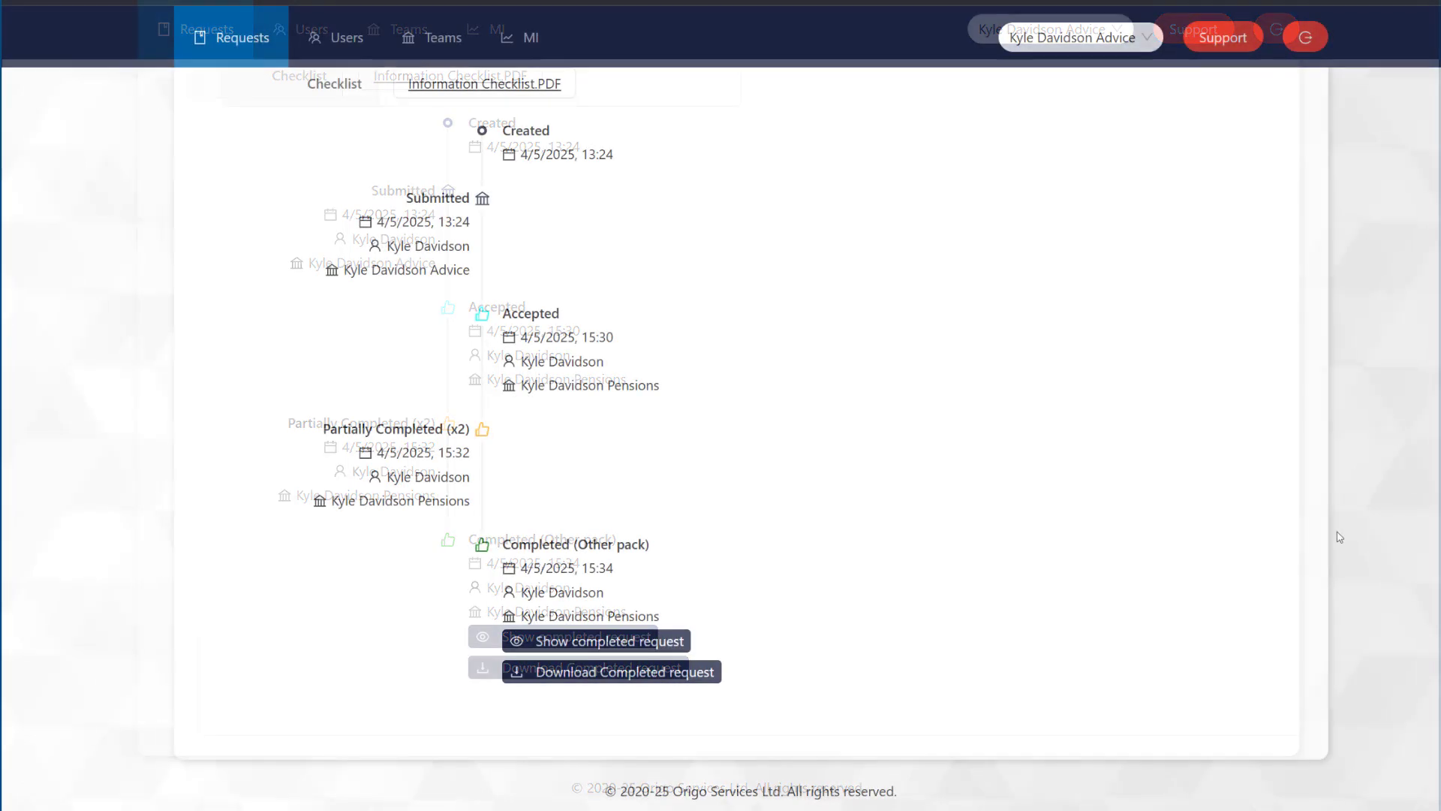
pyautogui.click(638, 644)
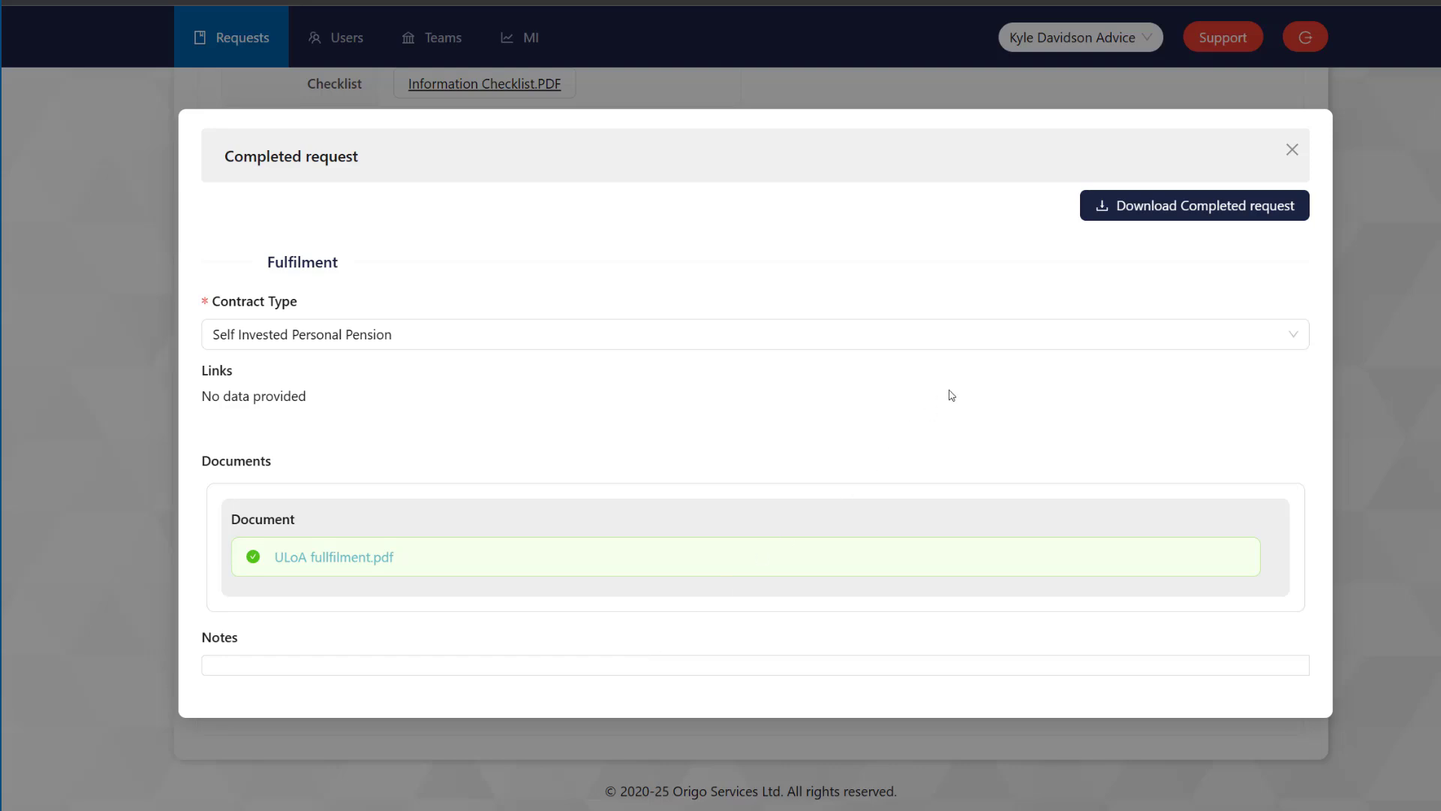